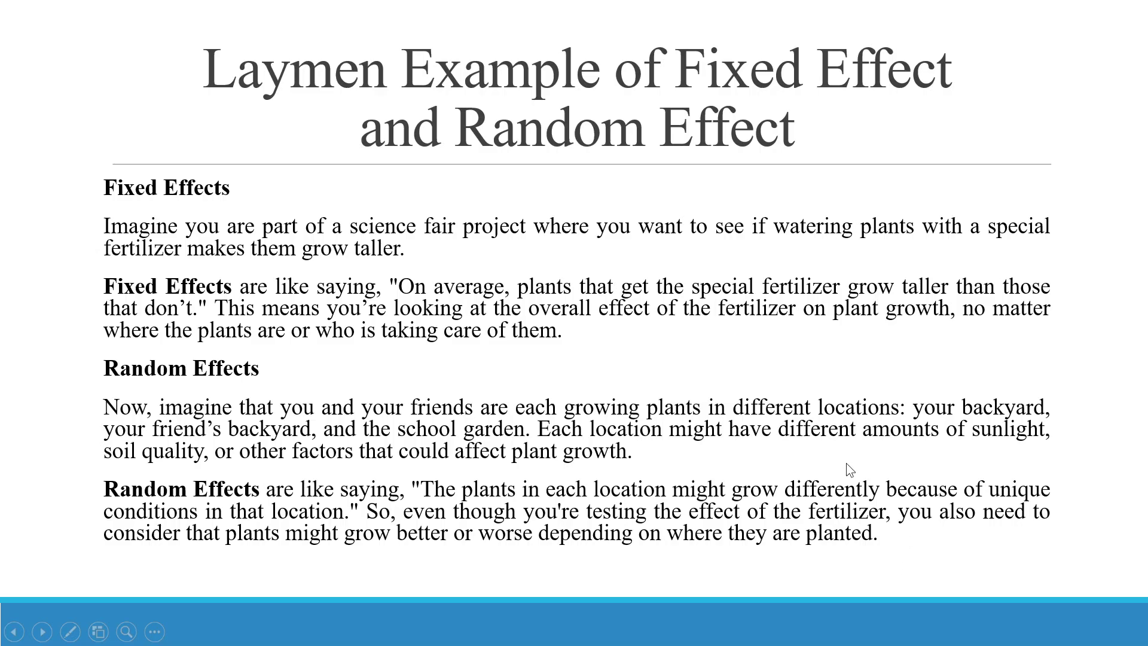
- Advance the slide show through the Assumptions of Linear Mixed Model slides to the Case Study slide
click(899, 558)
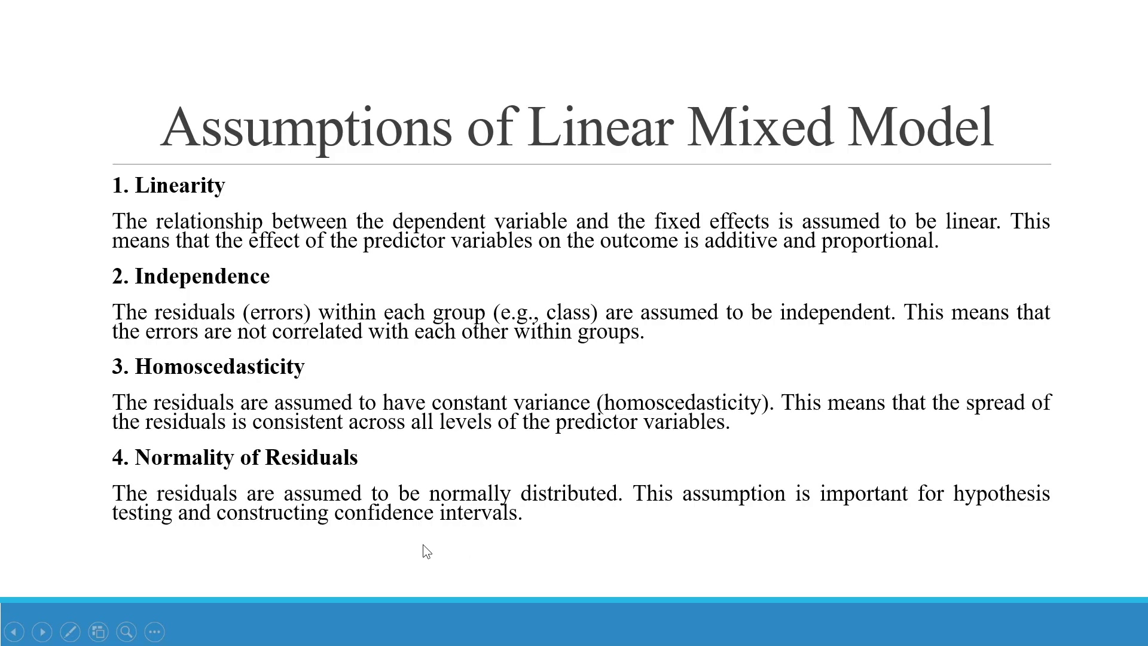
click(564, 528)
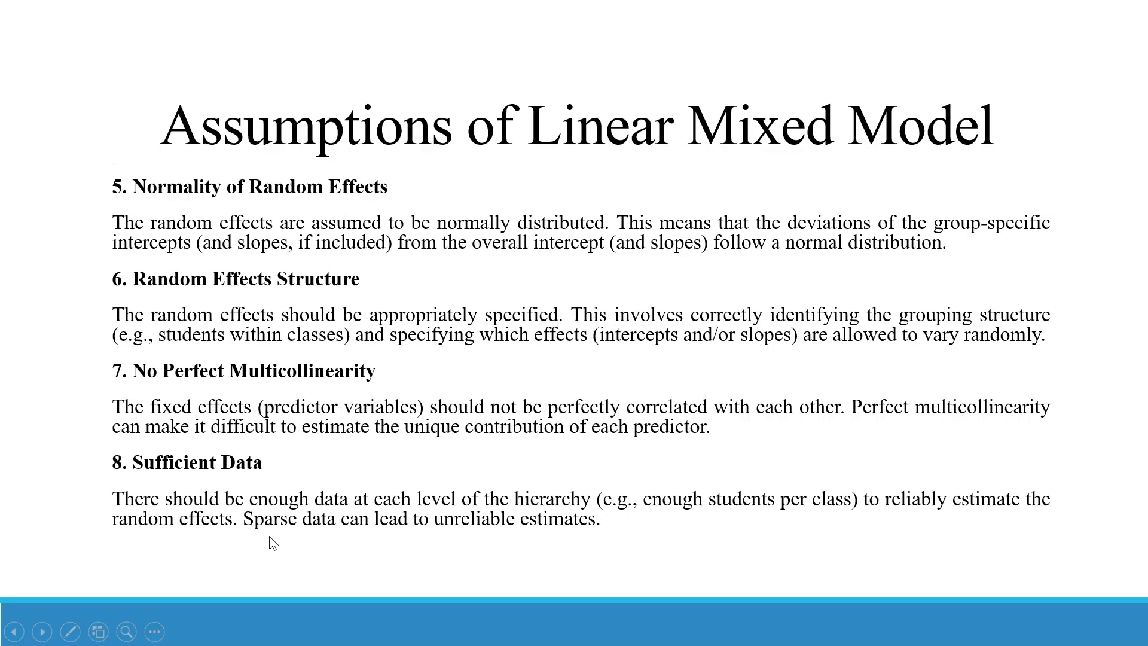
click(651, 539)
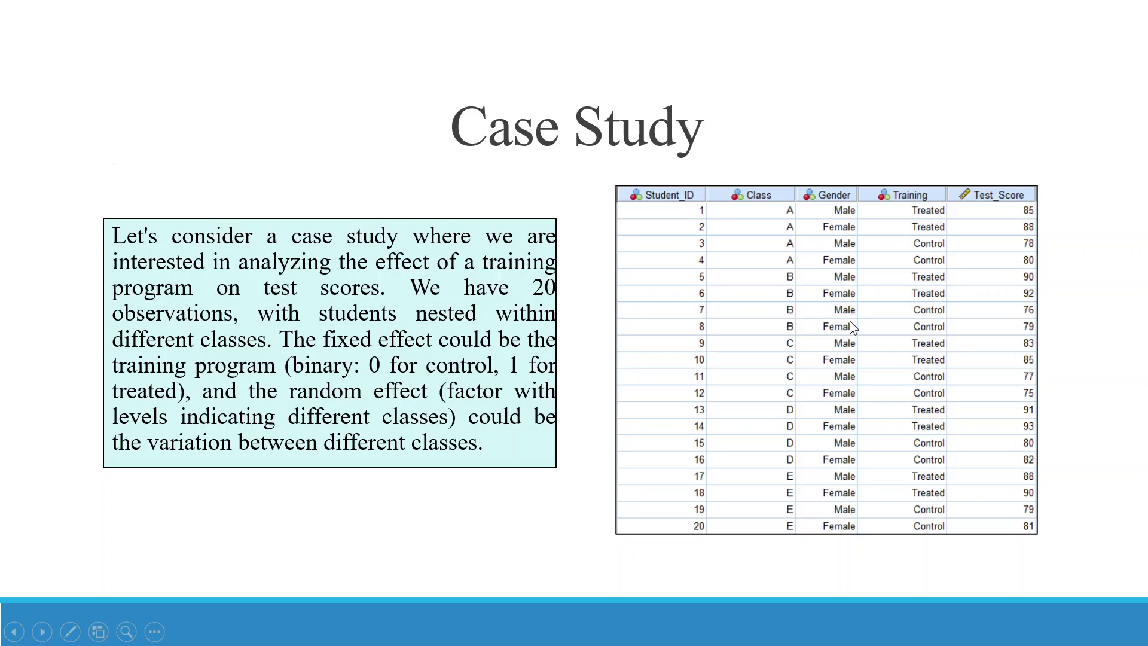
click(450, 529)
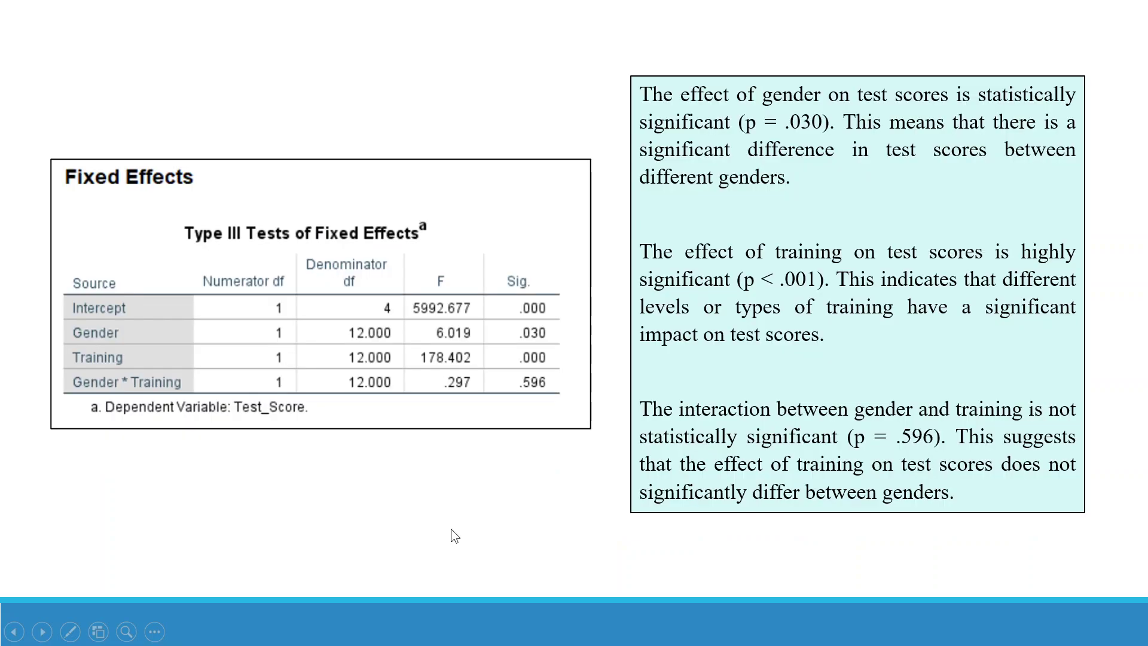
key(Left)
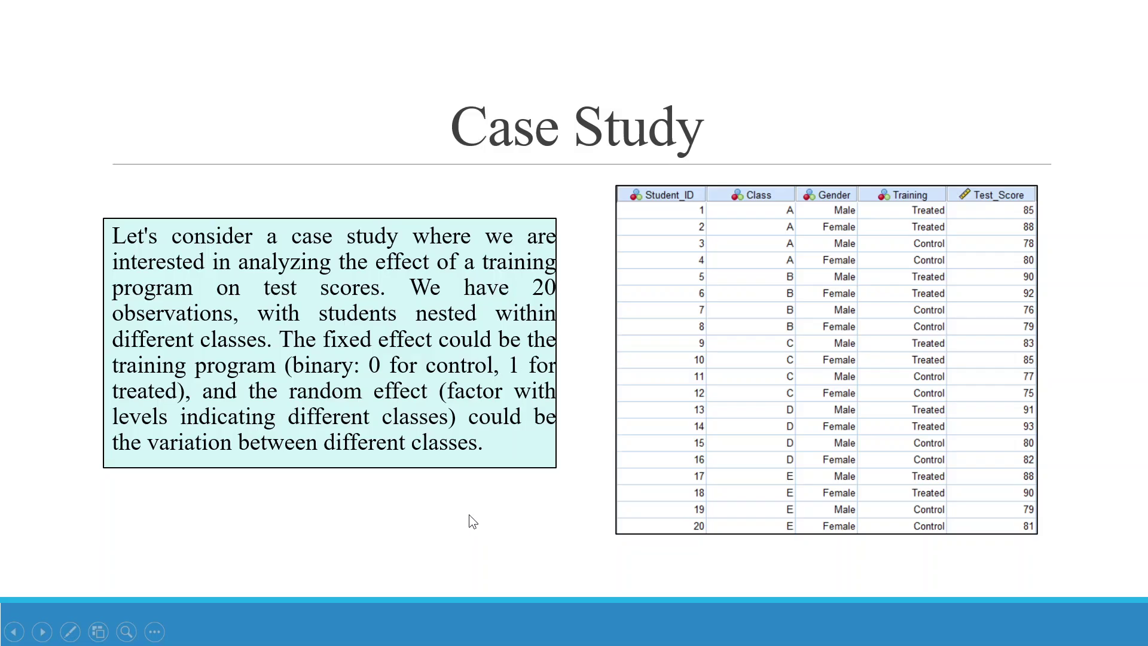
- End the slide show and switch to dataset.sav in IBM SPSS Statistics to look over its records
key(Escape)
click(752, 628)
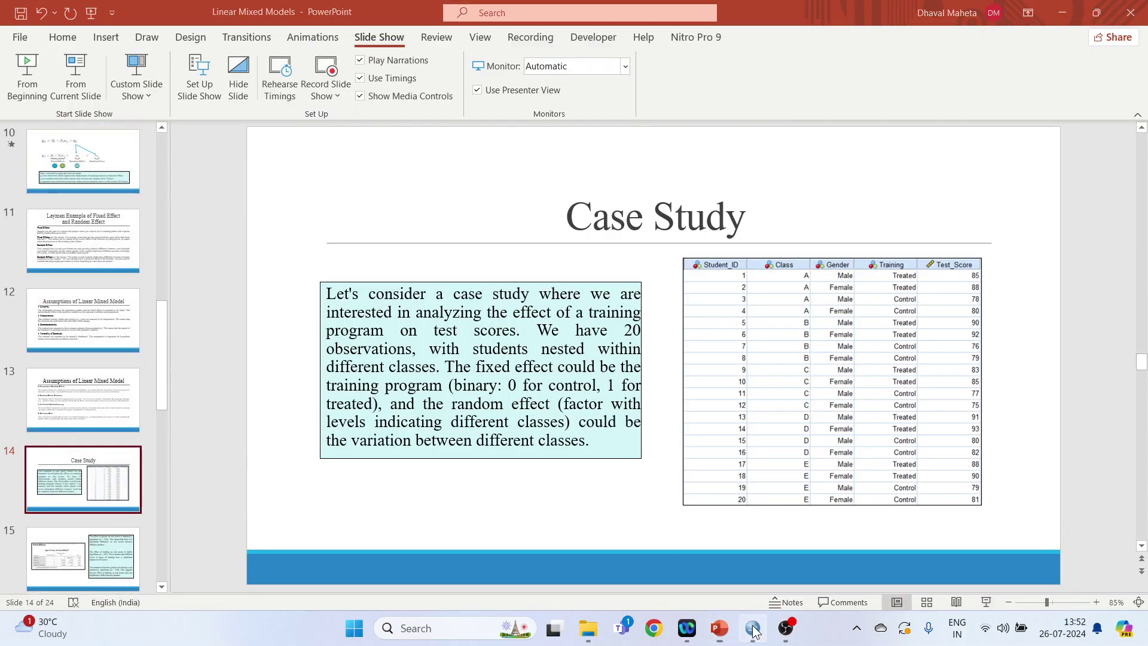
drag(118, 119, 448, 422)
click(652, 362)
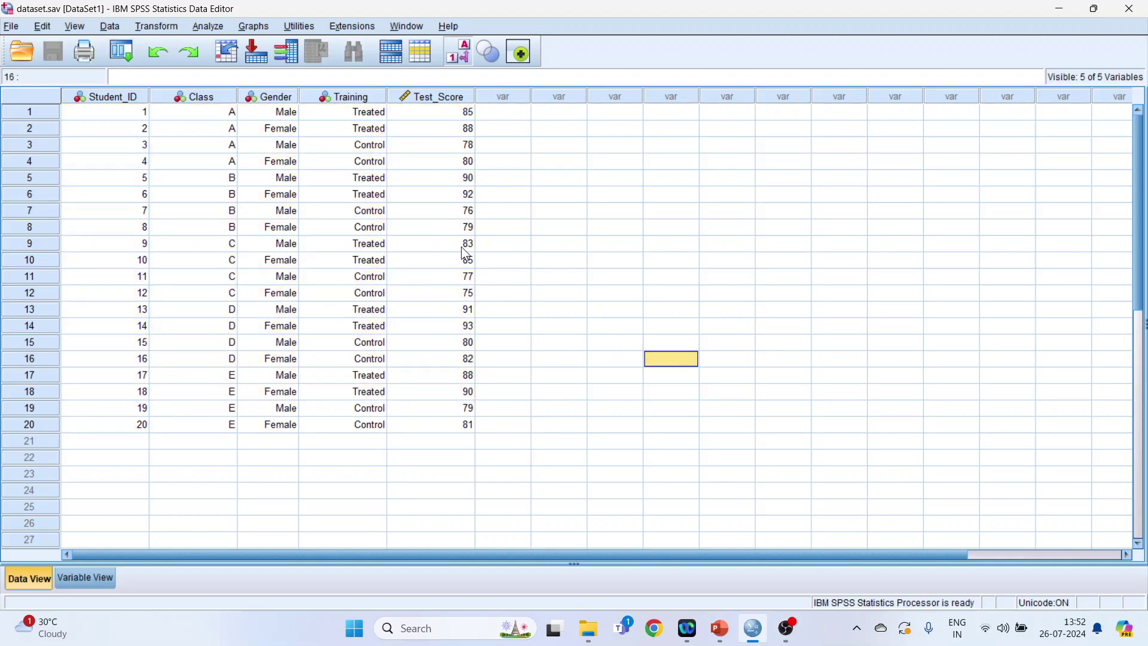
- Start a linear mixed model analysis without subject or repeated variables and reset its earlier variable assignments
click(203, 28)
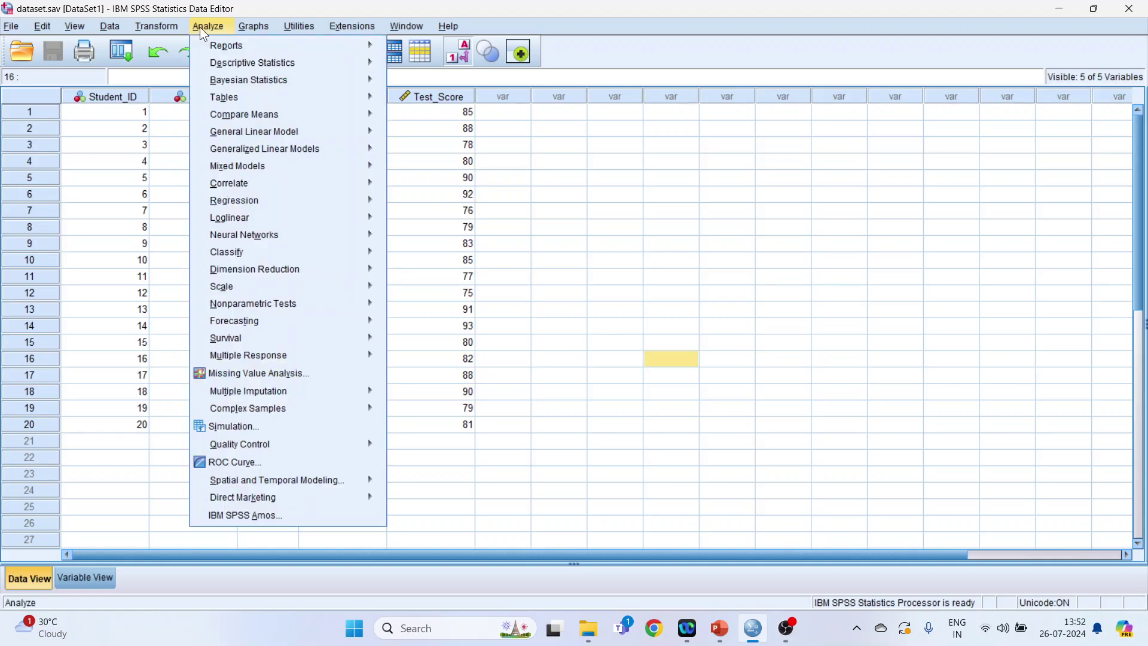
mouse_move(233, 167)
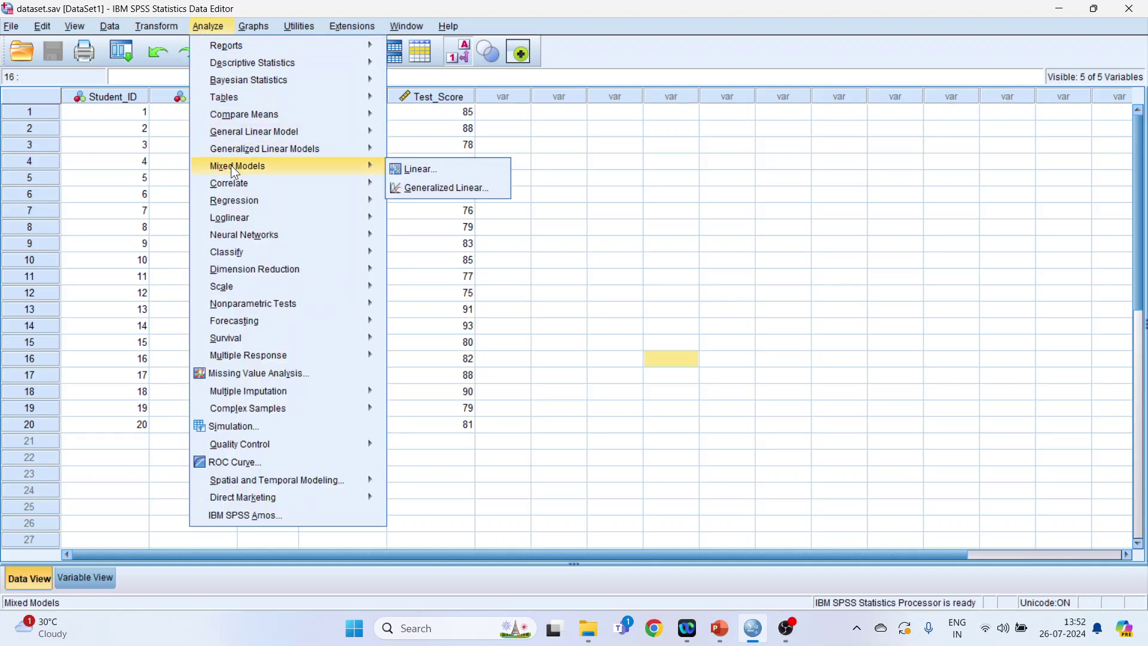
click(429, 169)
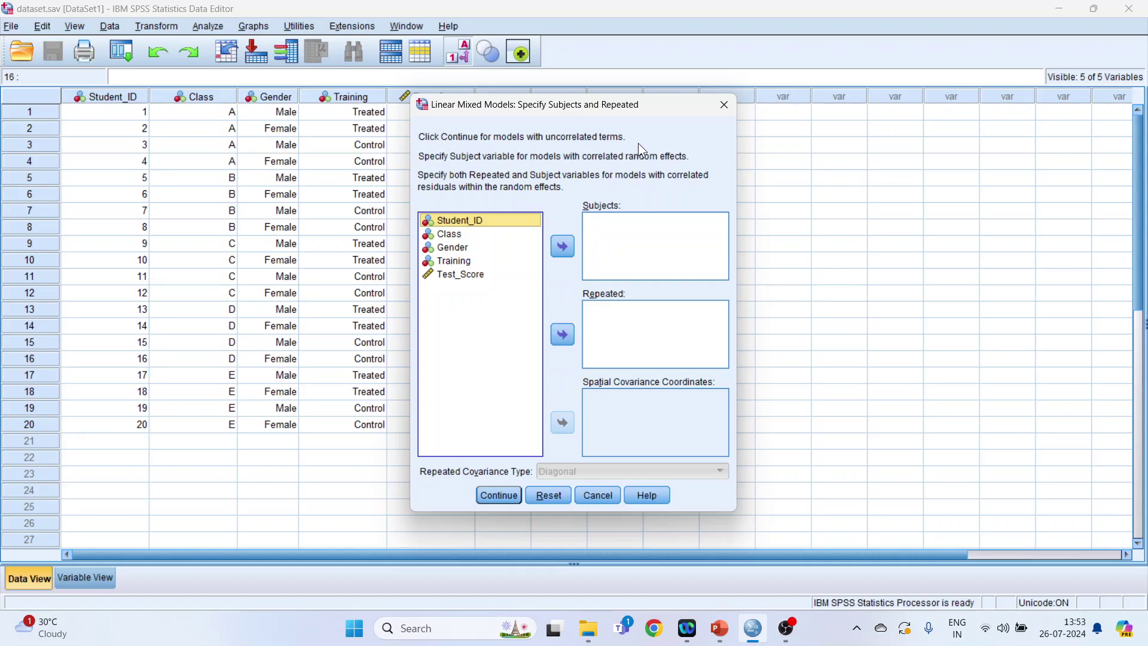
click(508, 496)
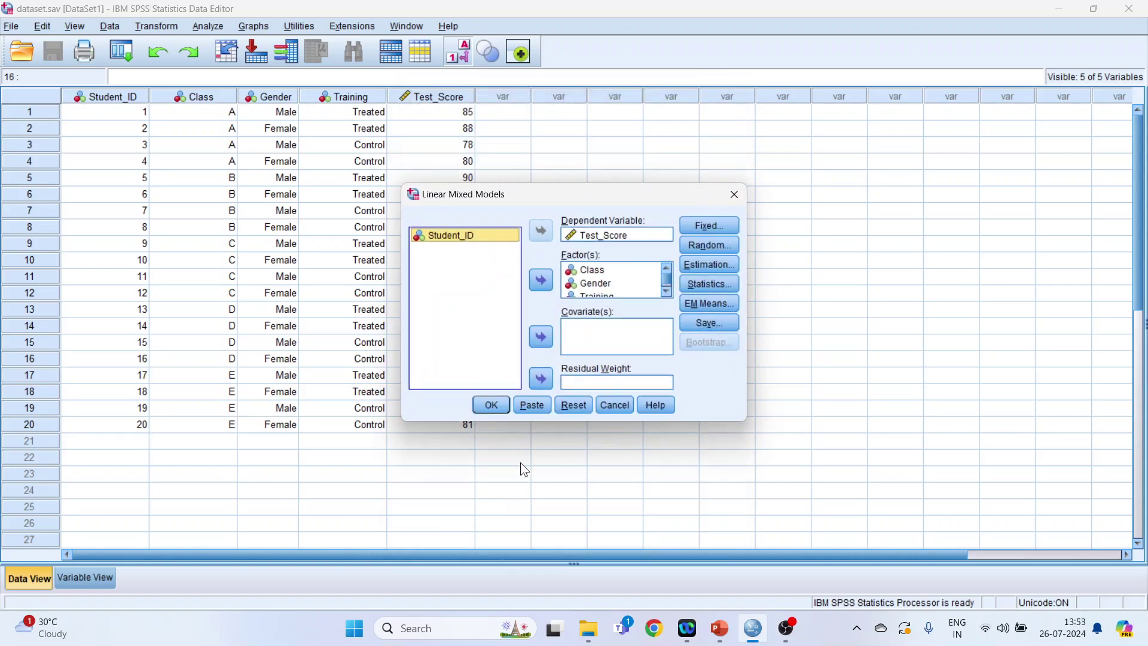
click(572, 406)
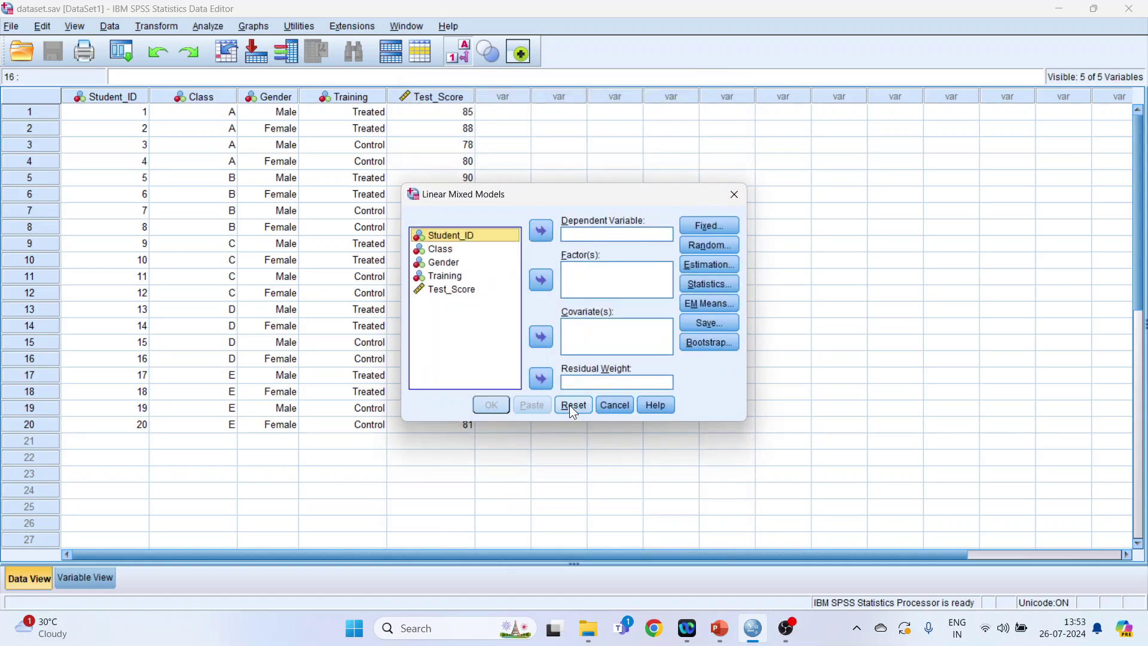
- Assign Test_Score as the dependent variable and Class, Gender and Training as the factors
click(477, 291)
click(541, 231)
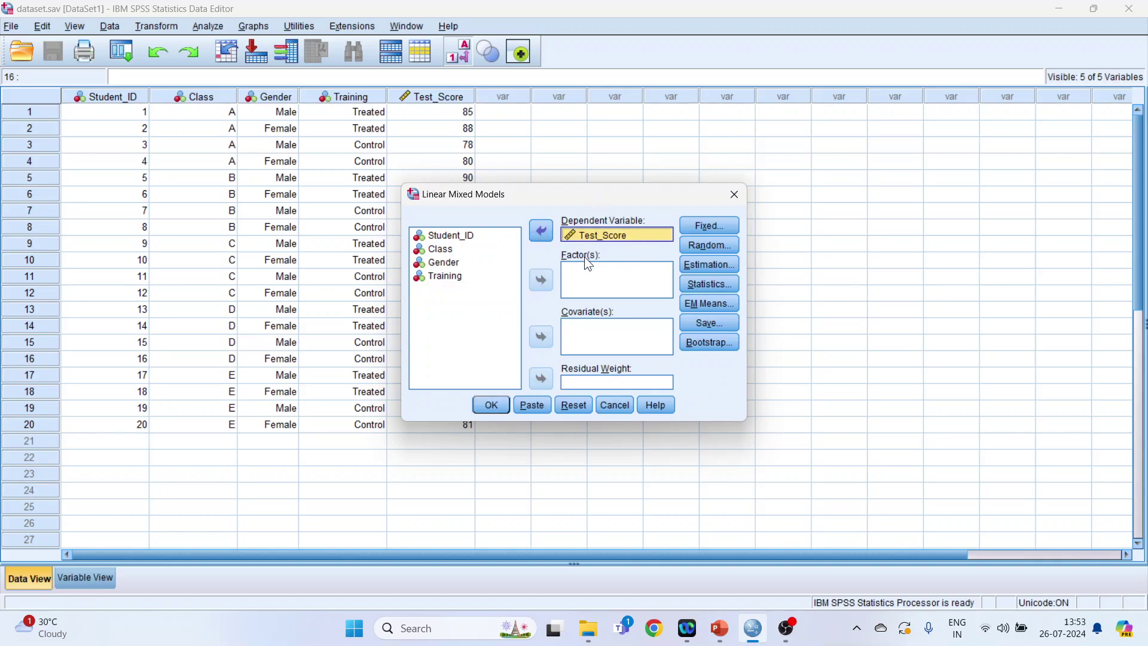
click(441, 248)
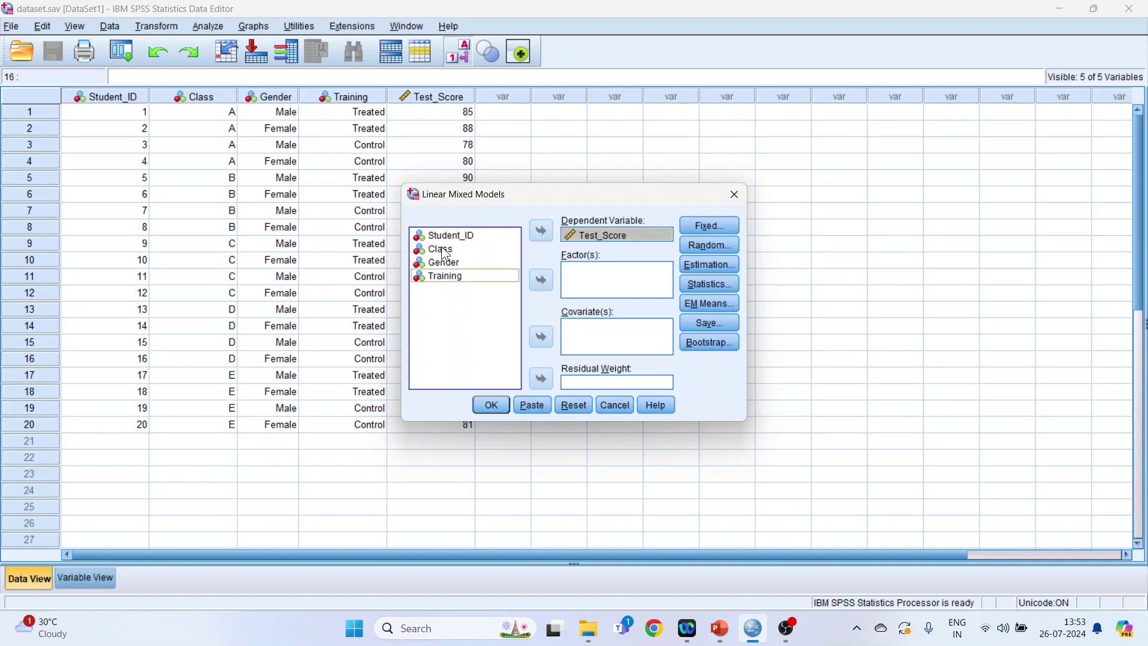
click(541, 280)
click(453, 250)
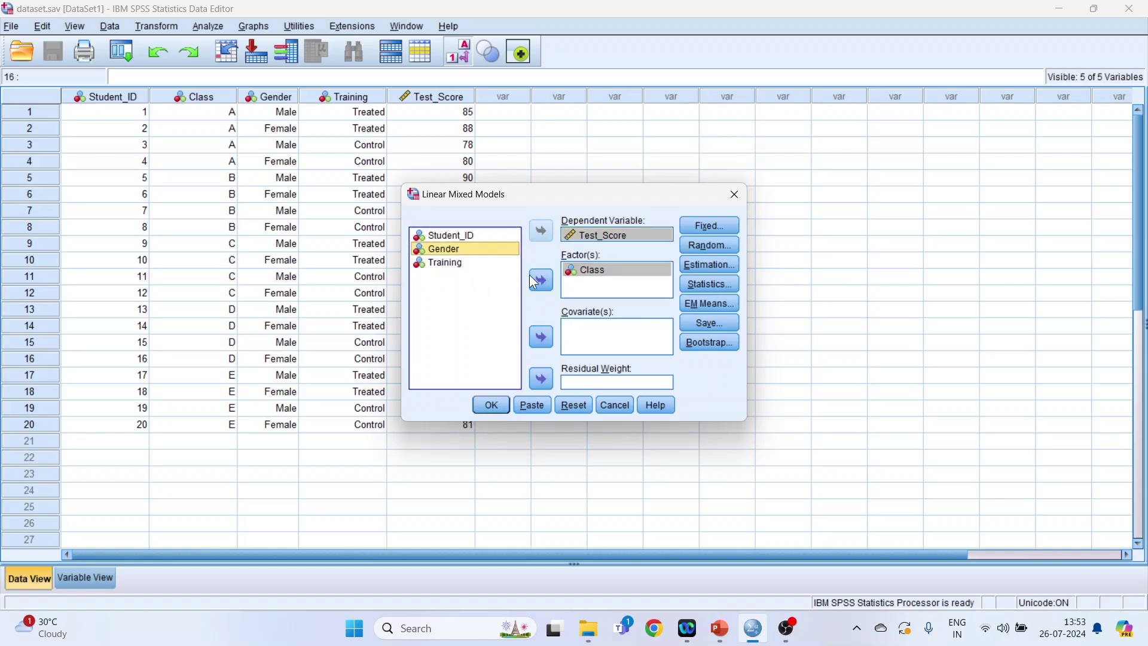
click(541, 281)
click(454, 250)
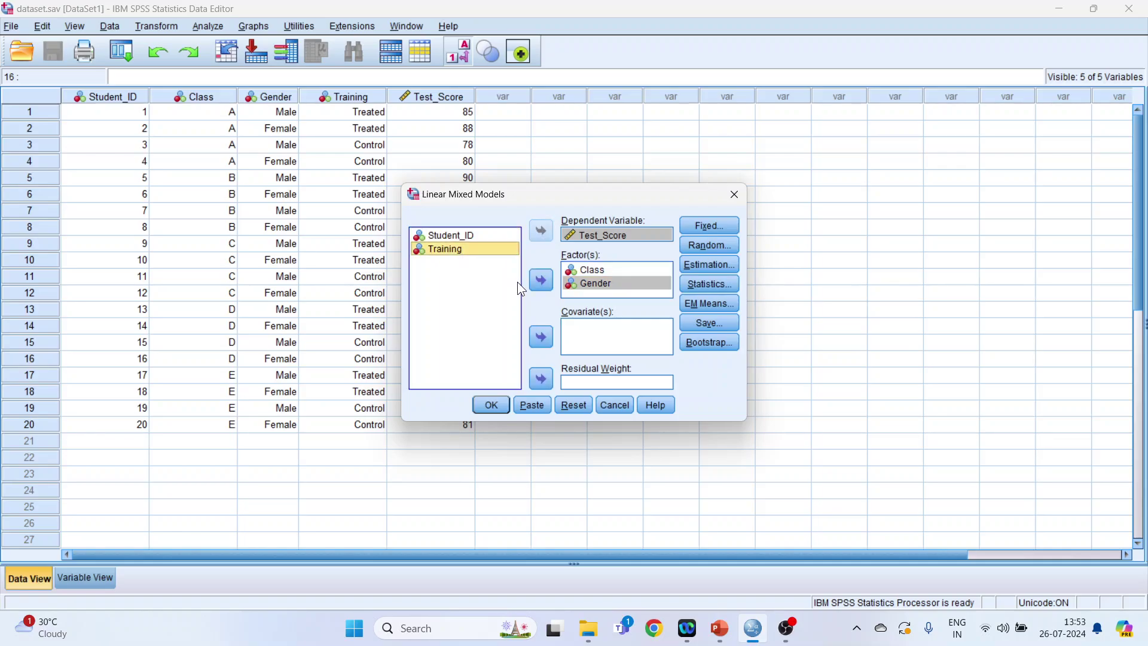
click(544, 284)
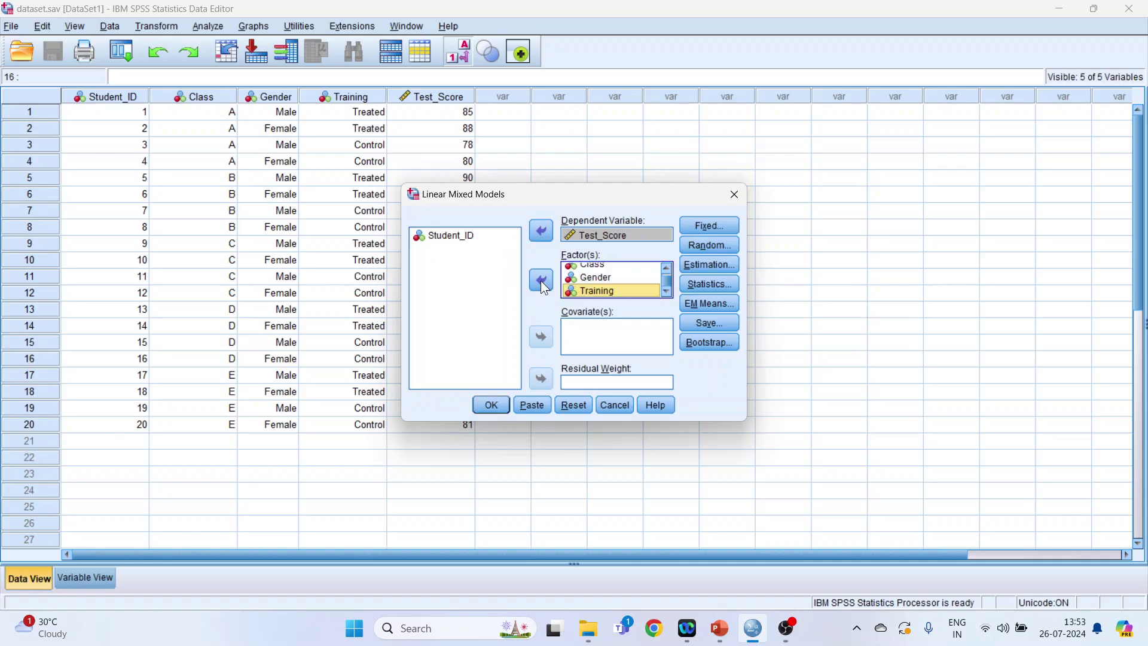
- Examine the Class, Gender and Training columns in the dataset
click(227, 97)
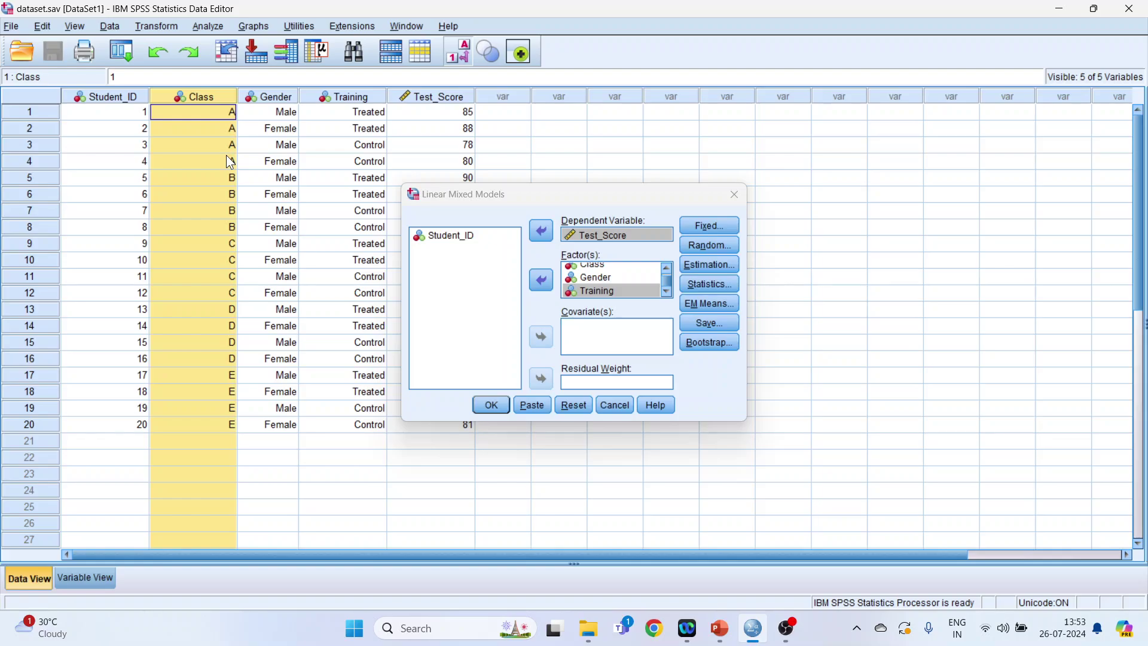
click(287, 105)
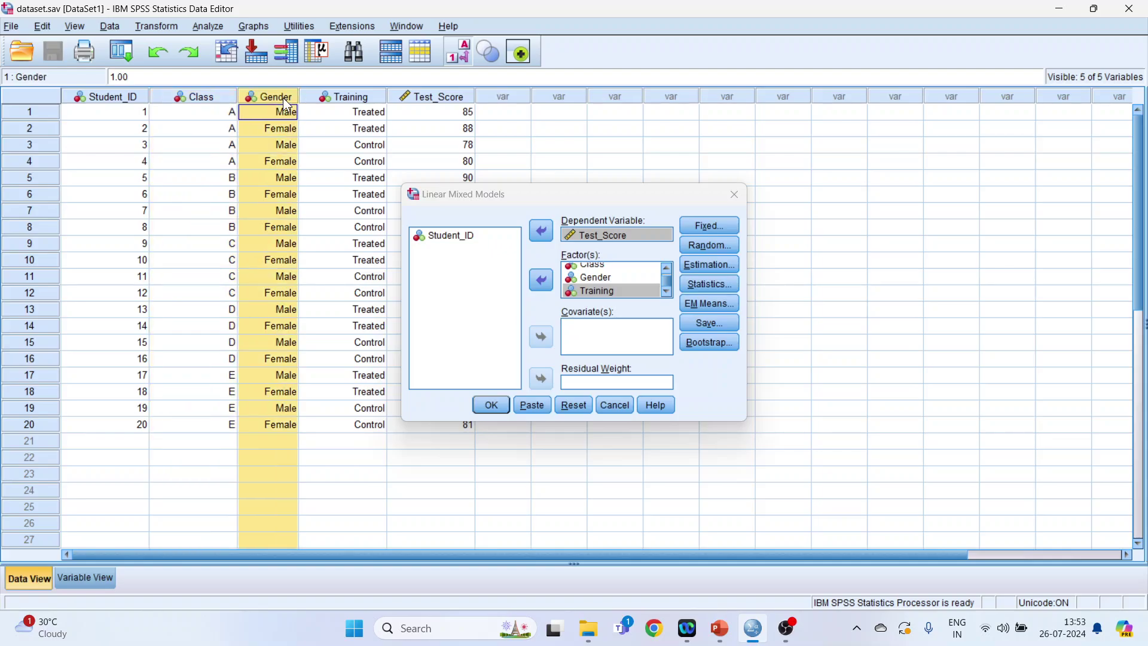
click(366, 99)
ctrl+click(291, 103)
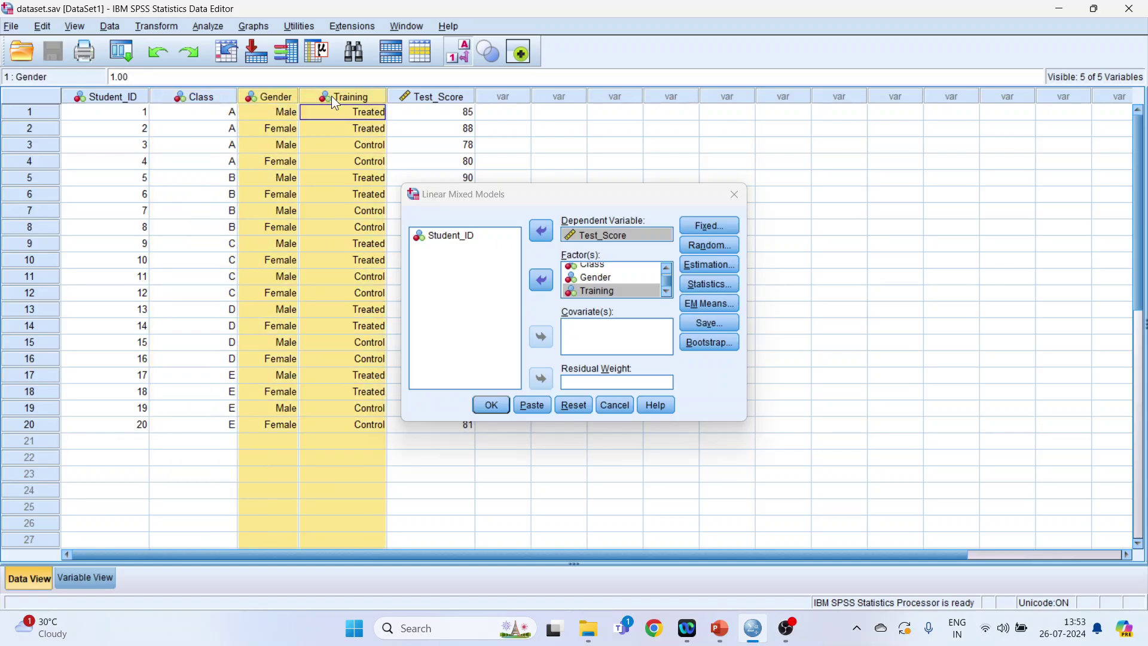
click(816, 375)
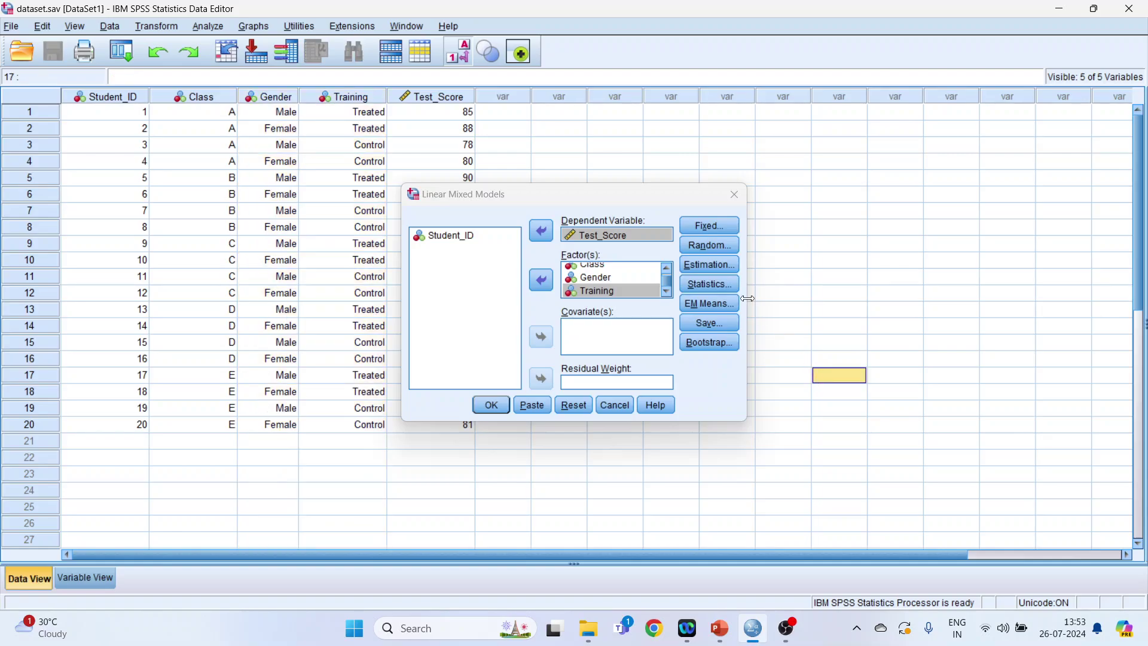
- Define the fixed effects as a factorial model of Gender and Training, including the Gender*Training interaction
click(715, 227)
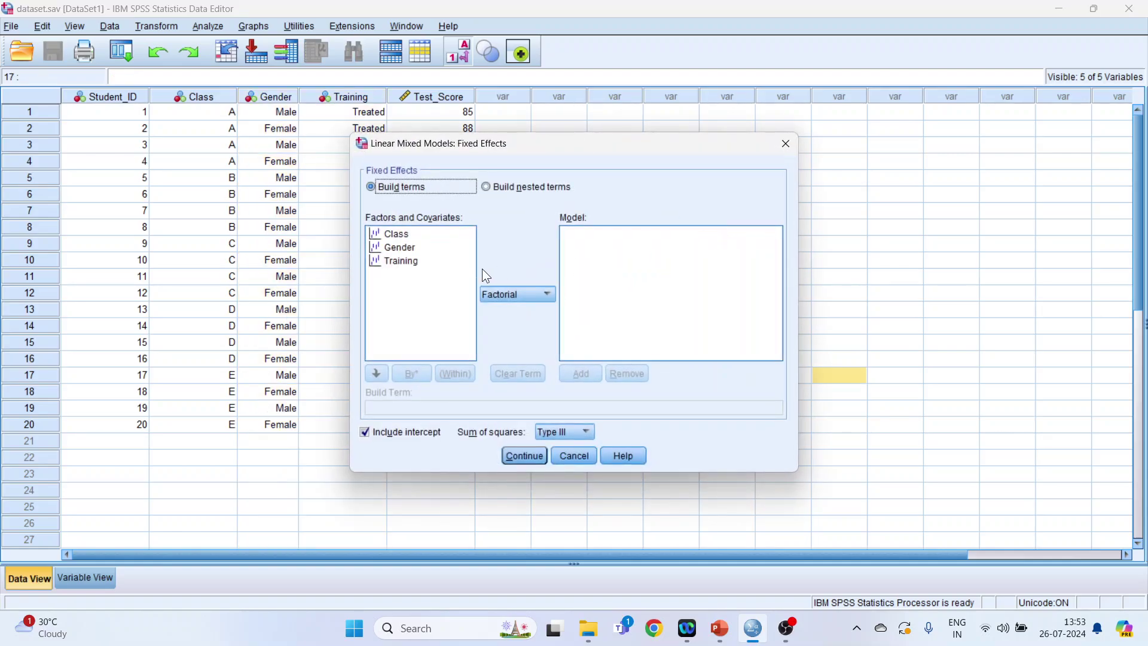
click(411, 249)
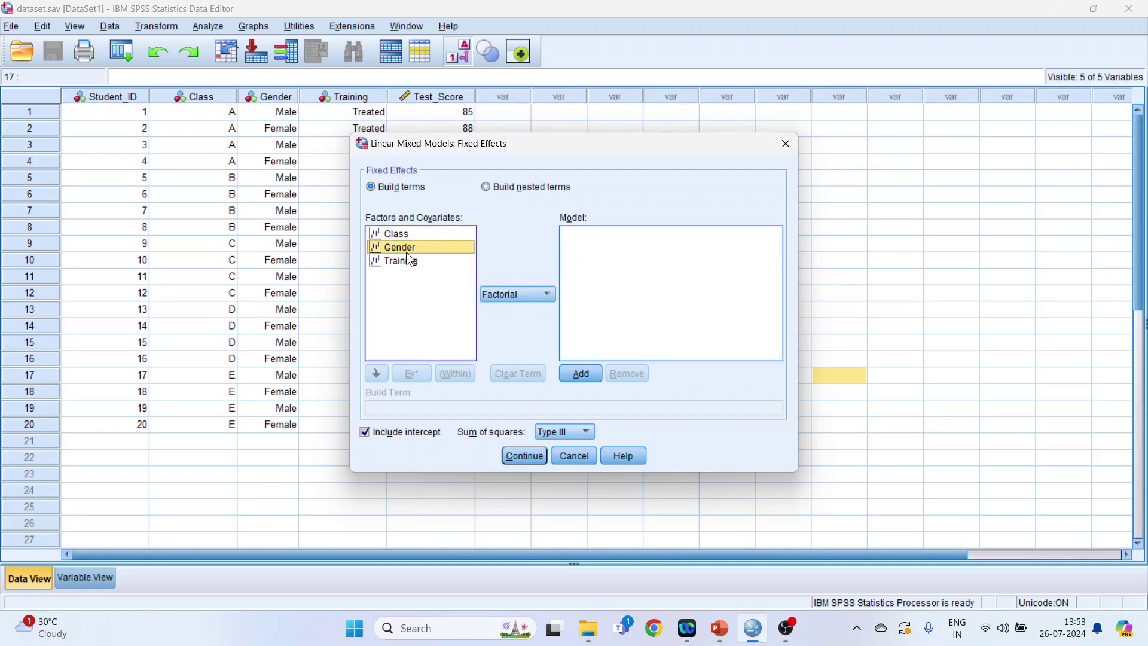
ctrl+click(404, 261)
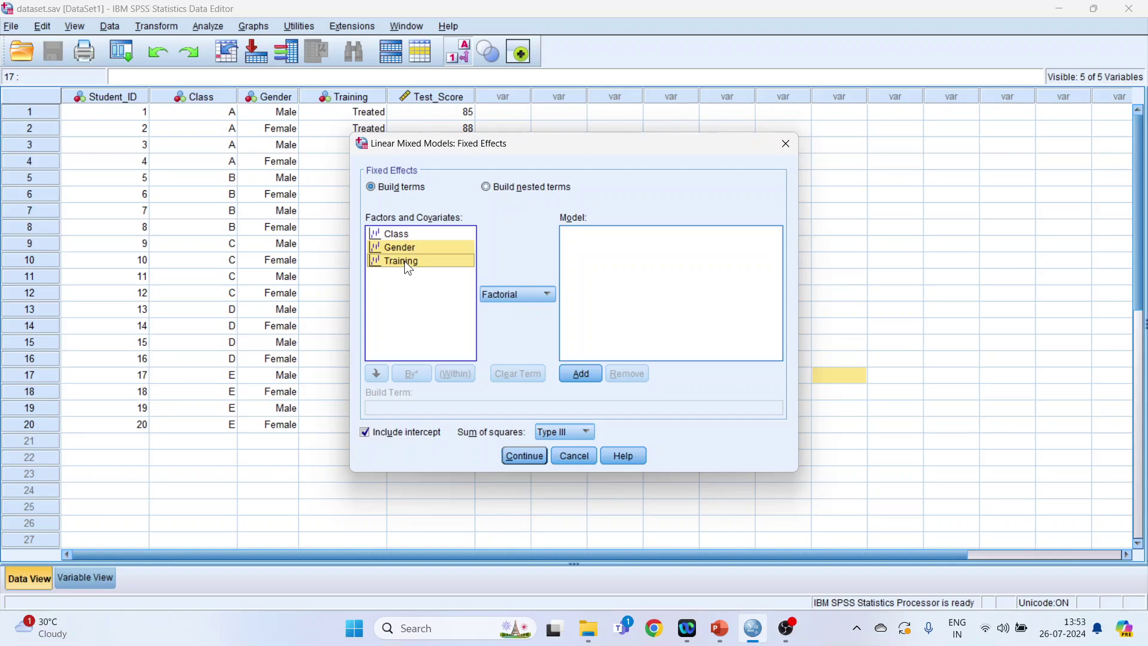
click(597, 374)
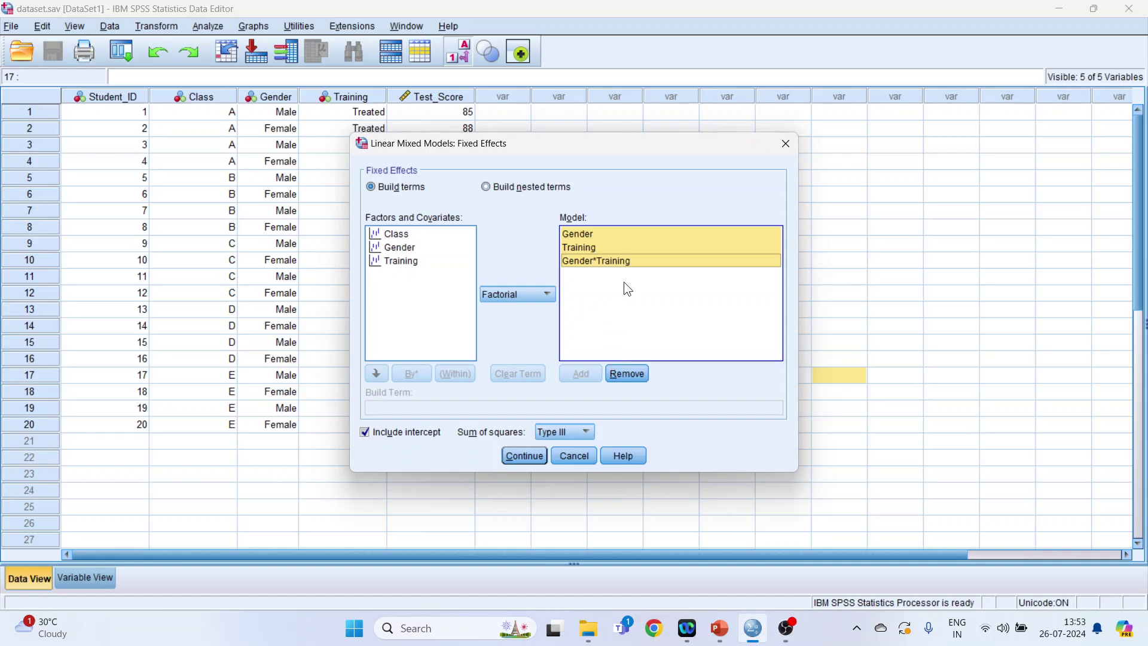
click(586, 234)
click(591, 248)
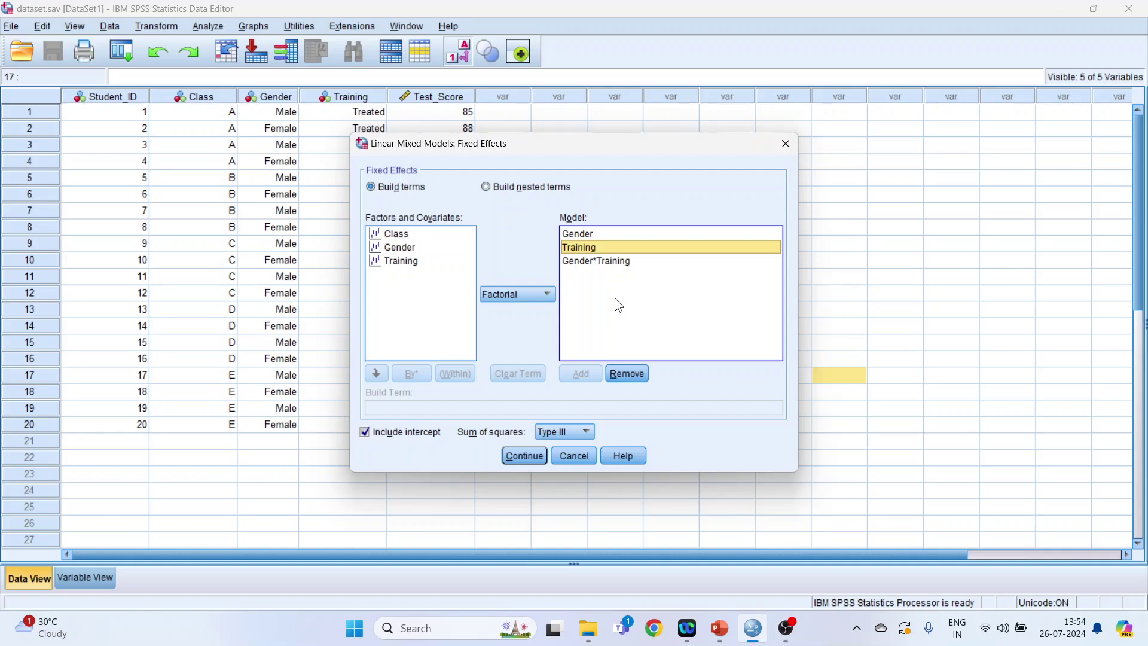
click(522, 456)
- Add Class as the random effect of the model, keeping the Variance Components covariance type
click(710, 246)
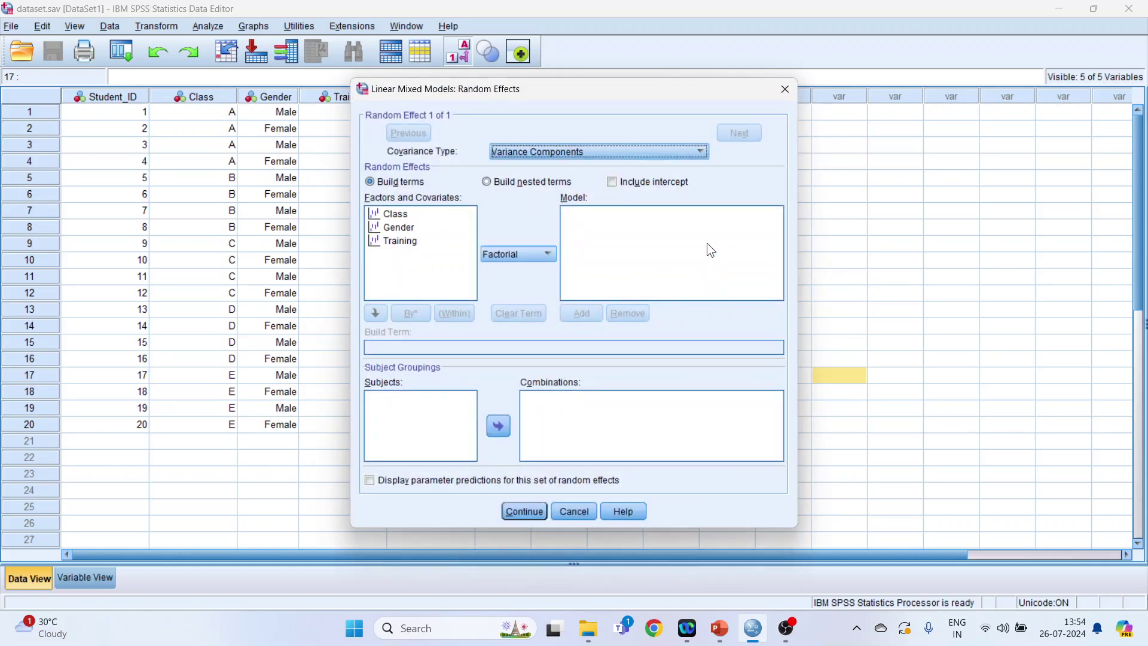
click(400, 216)
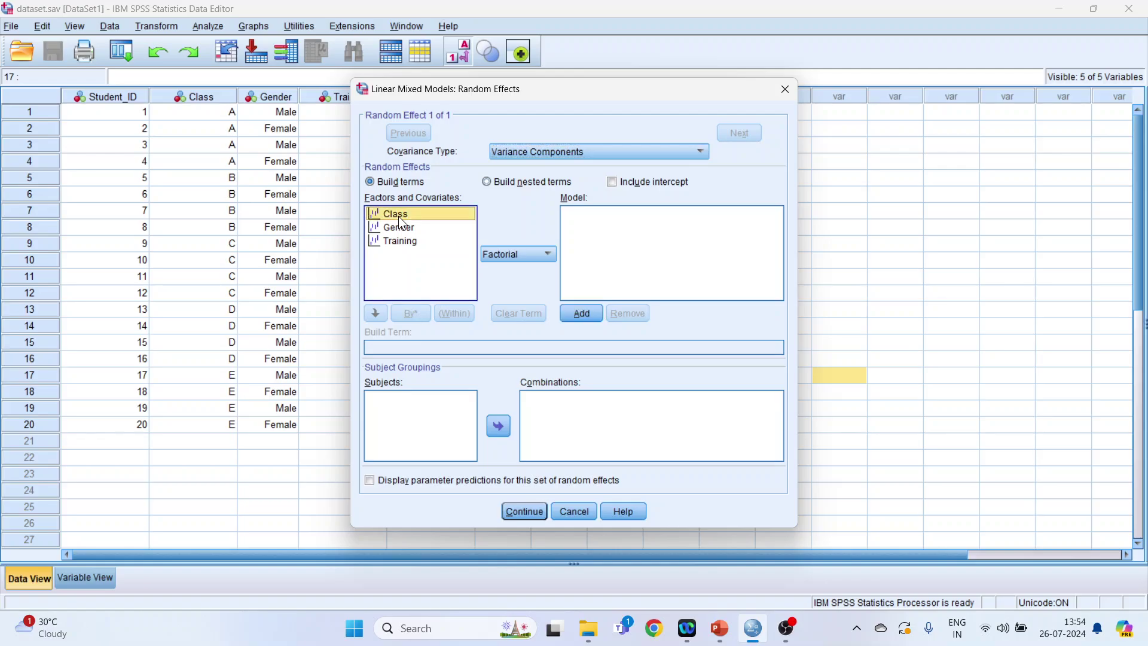
click(583, 313)
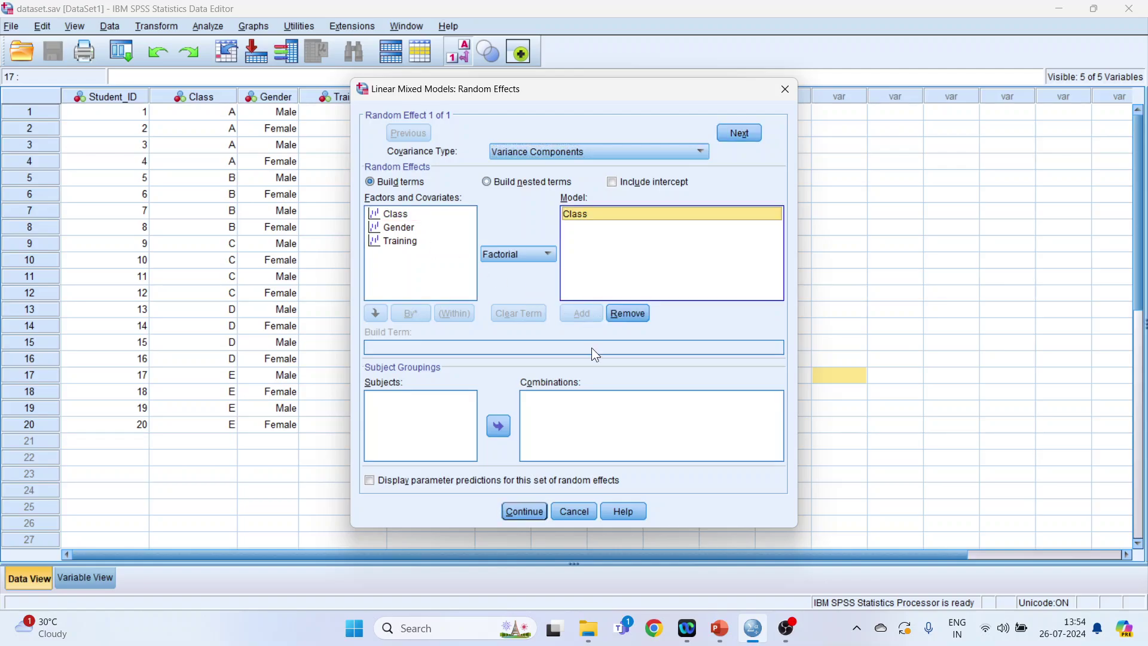
click(524, 513)
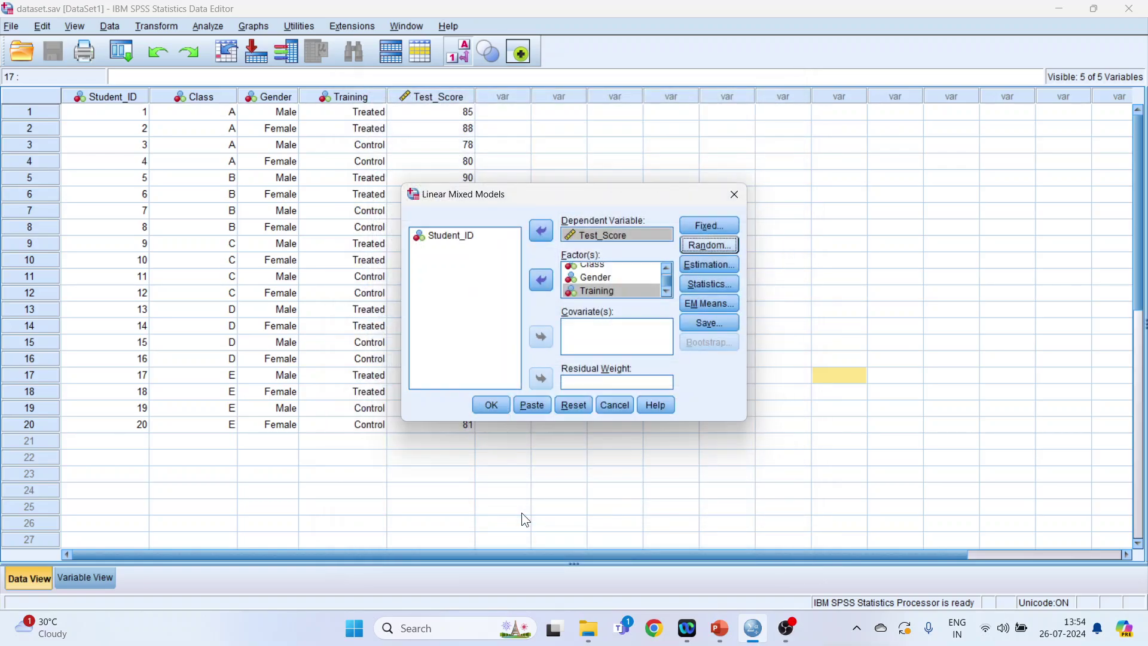
- Accept the Restricted Maximum Likelihood estimation settings and request descriptive statistics and parameter estimates for fixed effects
click(712, 265)
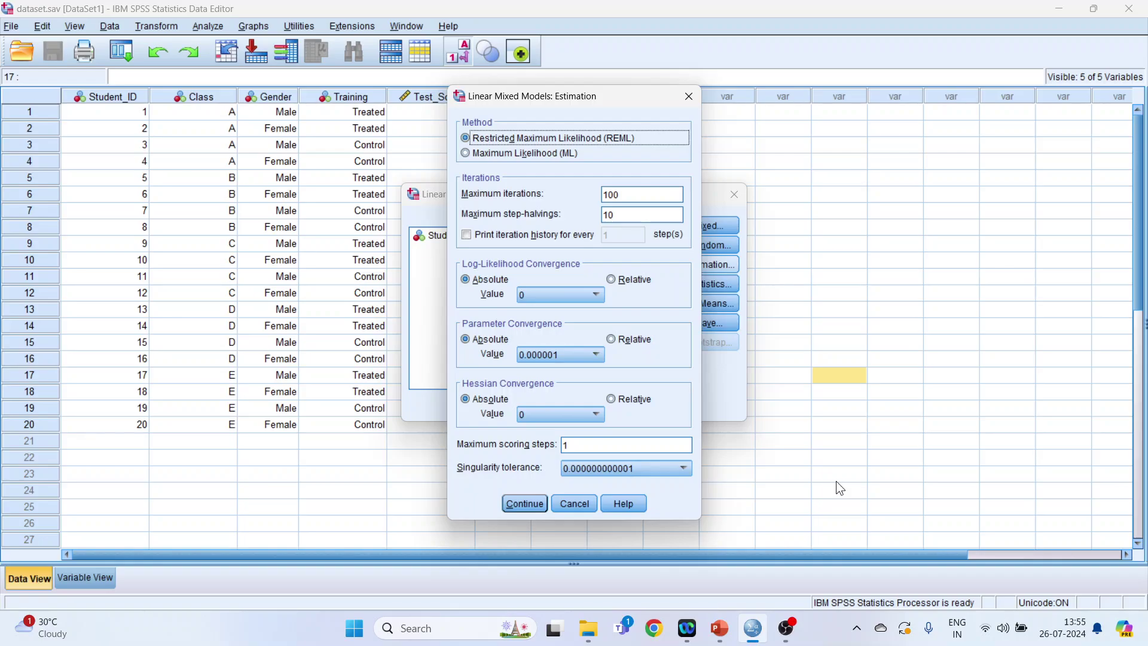
click(525, 503)
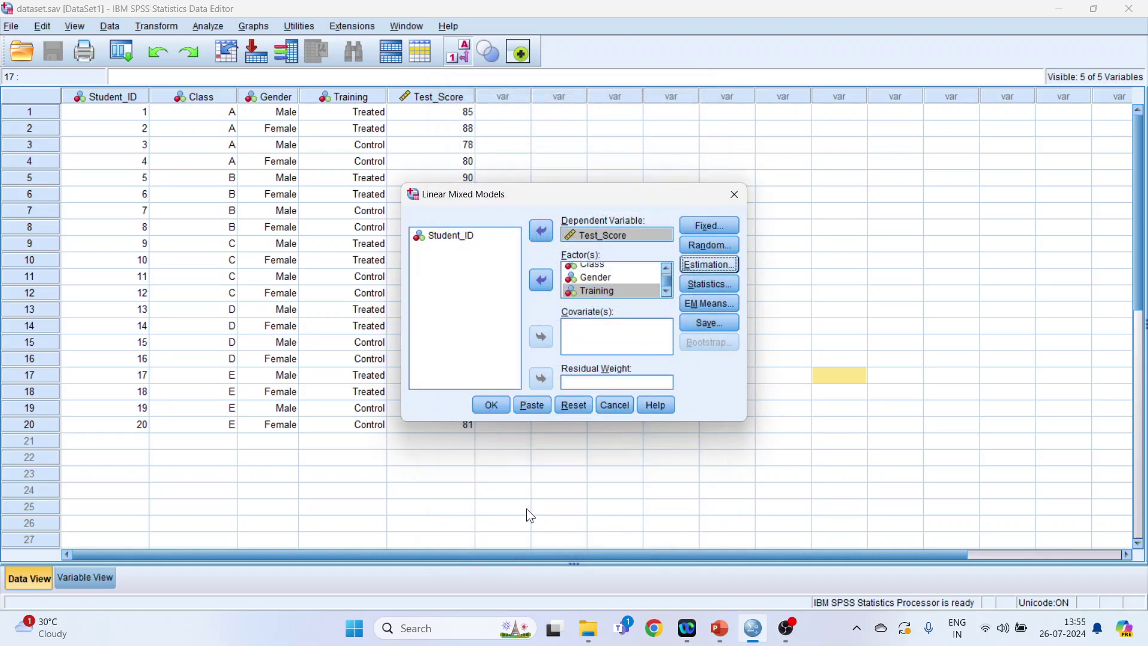
click(726, 287)
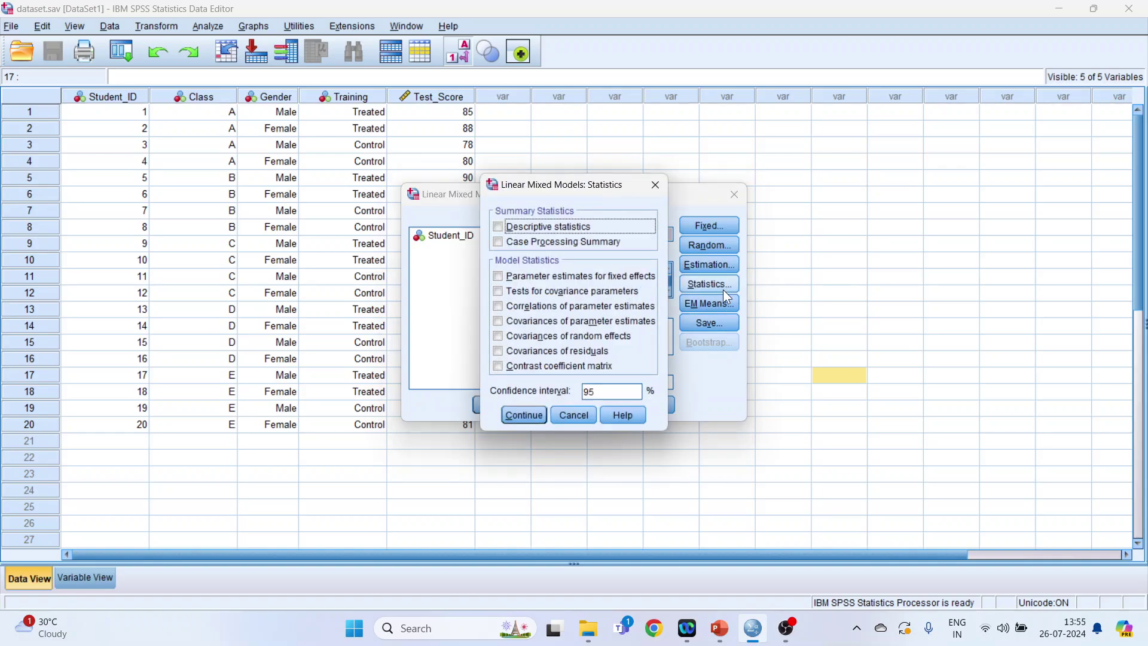
click(497, 226)
click(498, 275)
click(524, 414)
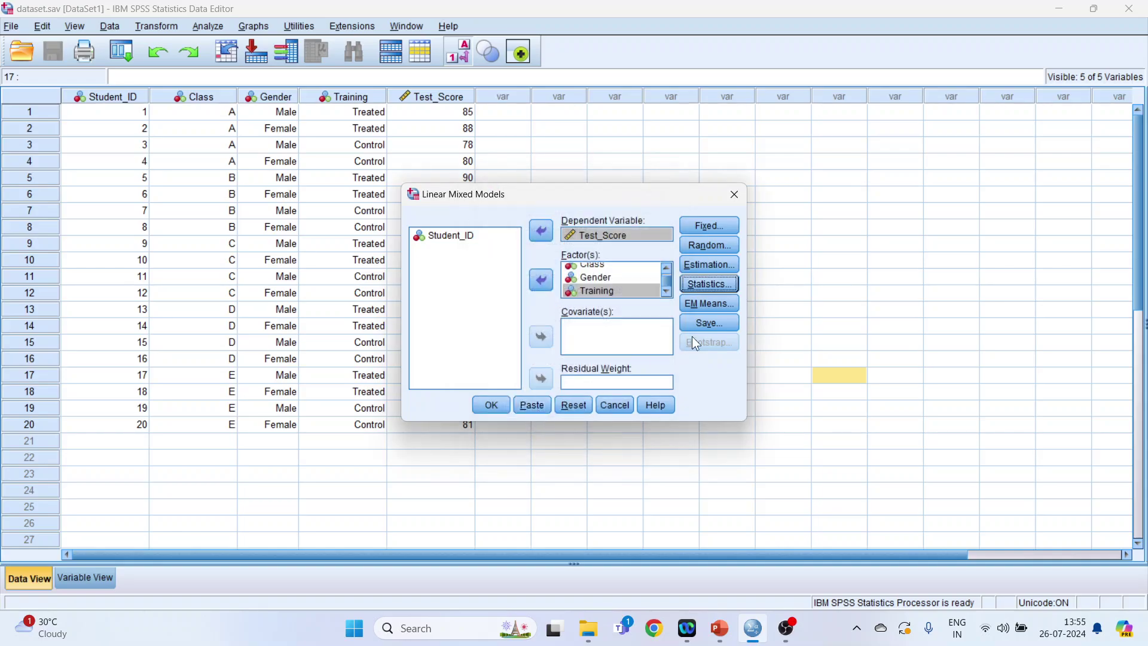
- Request estimated marginal means for (OVERALL), Gender, Training and Gender*Training, comparing main effects with the Bonferroni adjustment
click(713, 304)
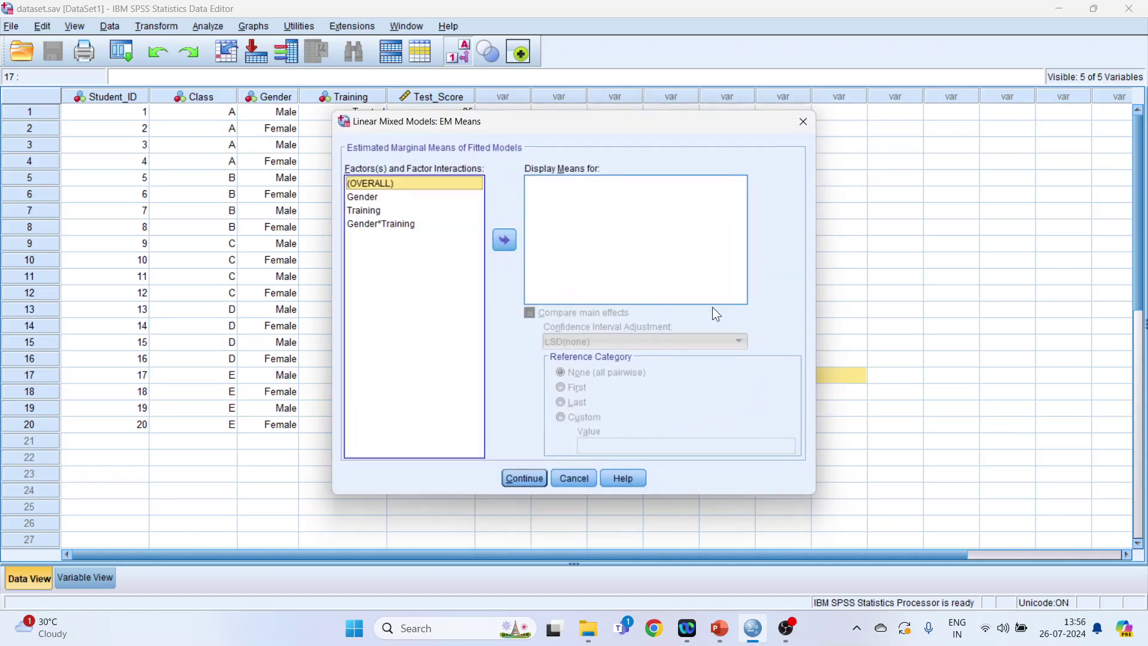
click(383, 198)
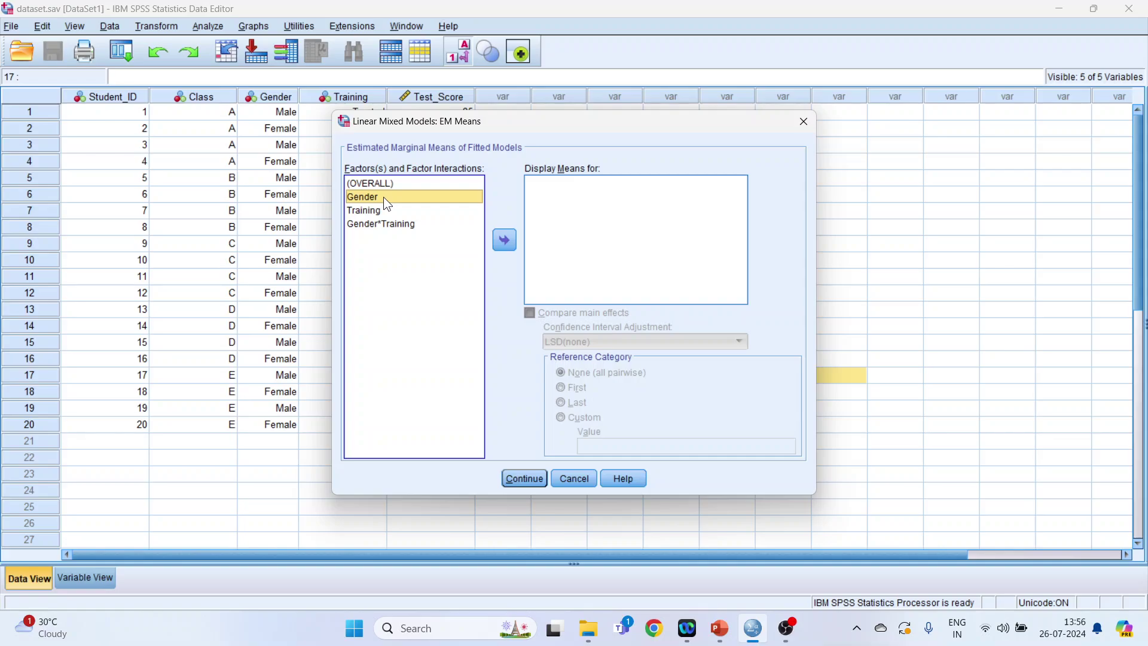
key(ctrl+a)
click(503, 243)
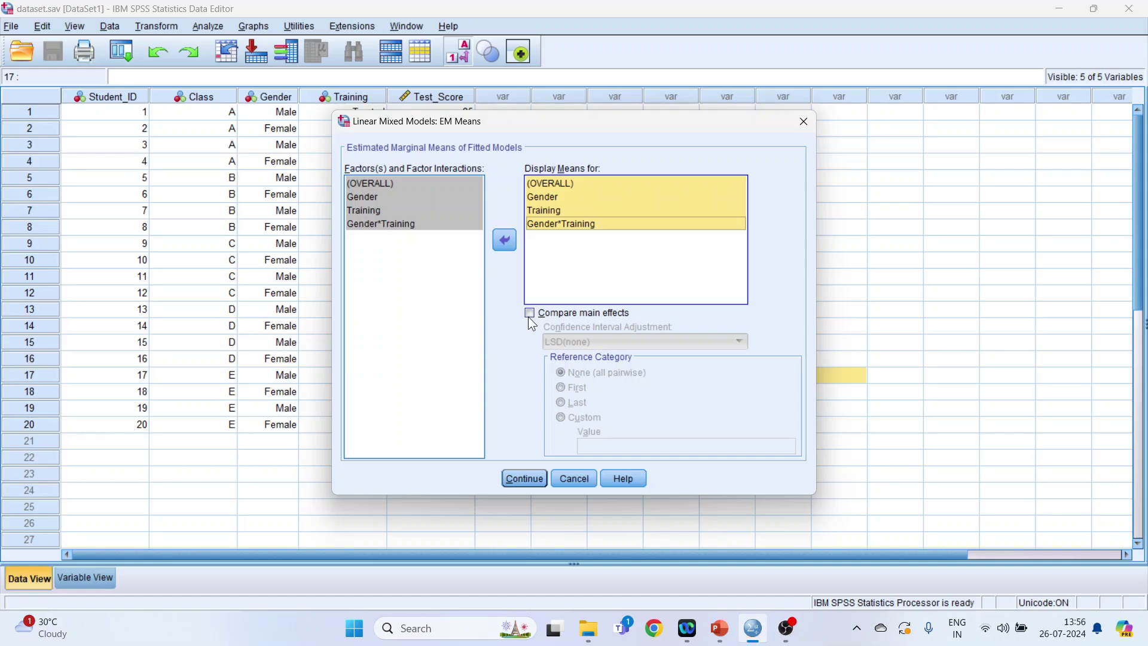
click(529, 313)
click(740, 342)
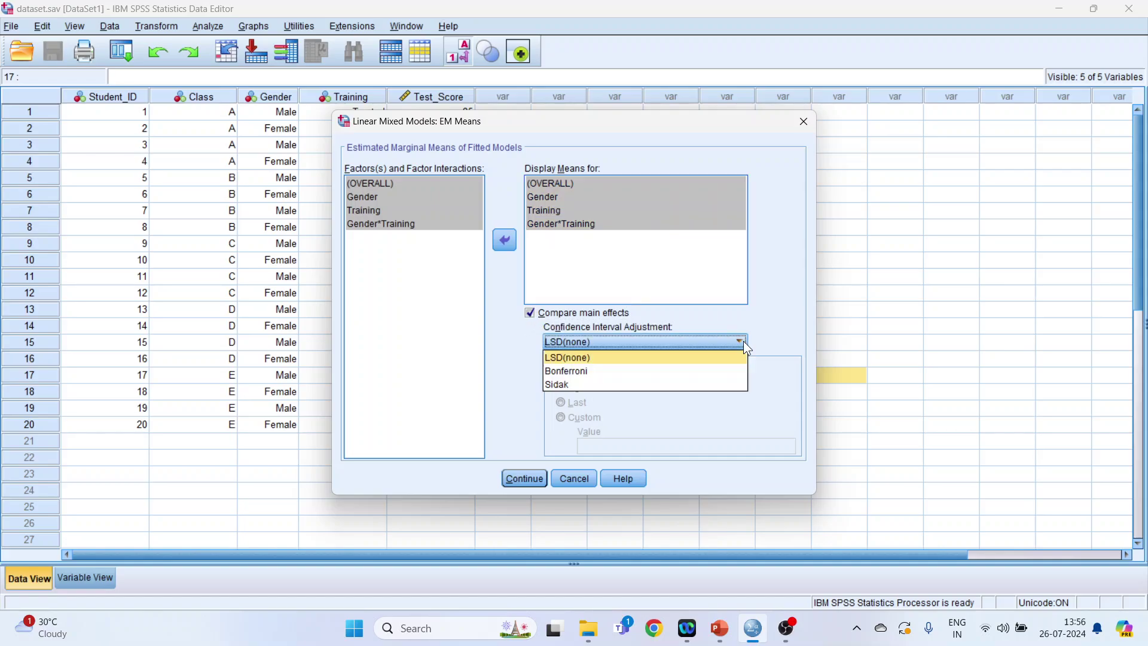
click(614, 372)
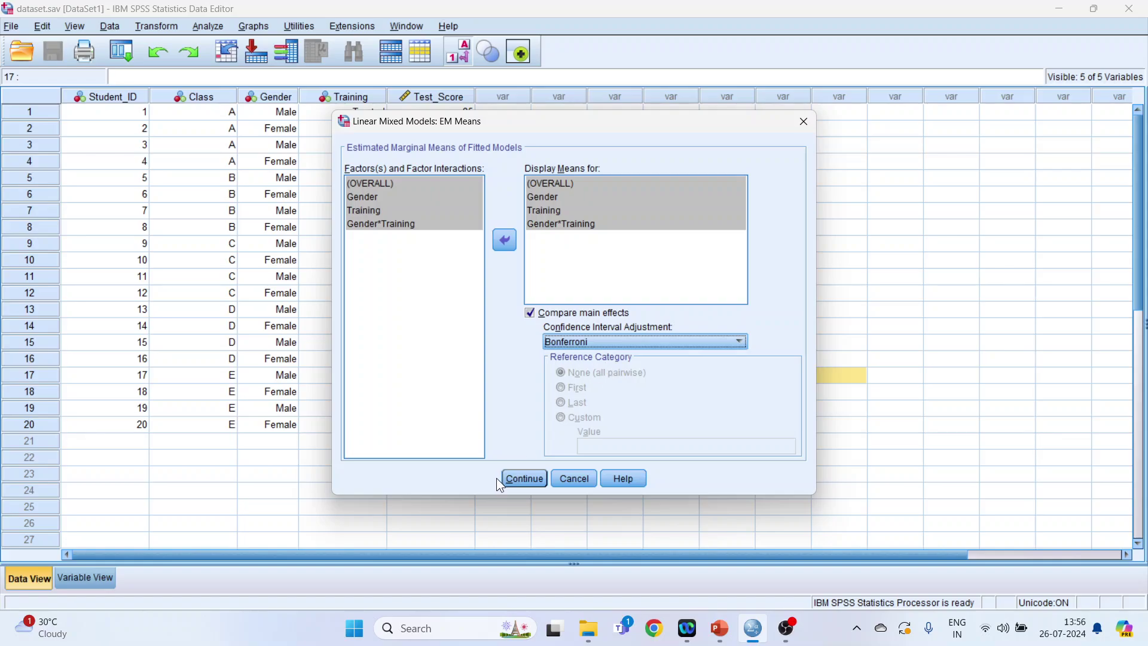
click(517, 478)
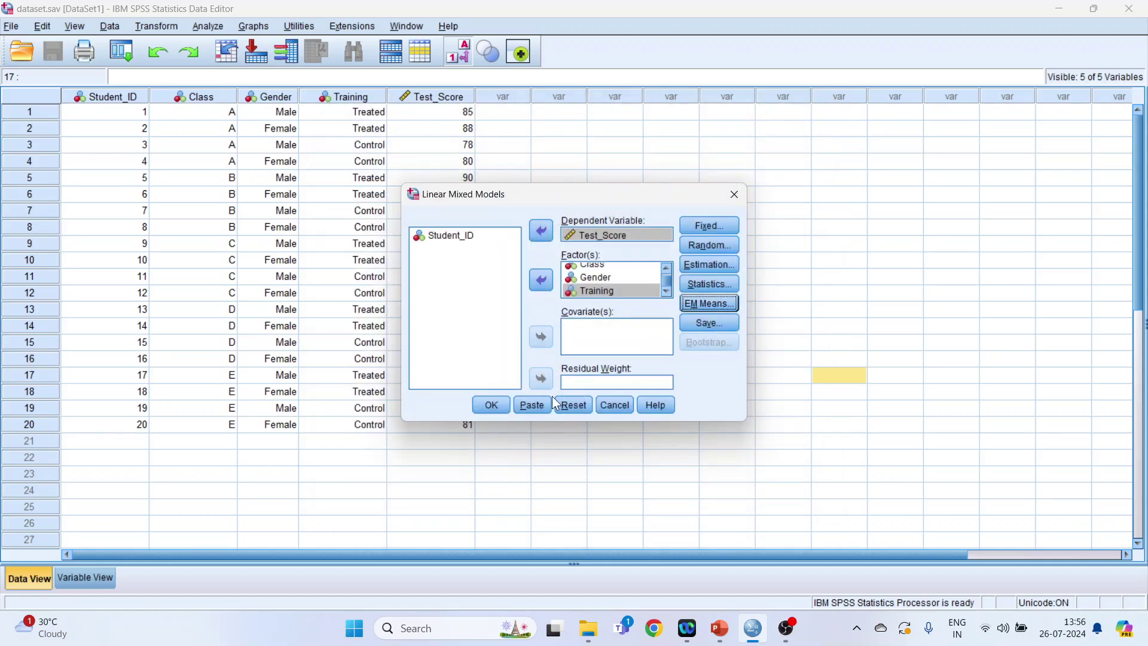
- Leave all save options for predicted values and residuals unselected and run the linear mixed model
click(711, 324)
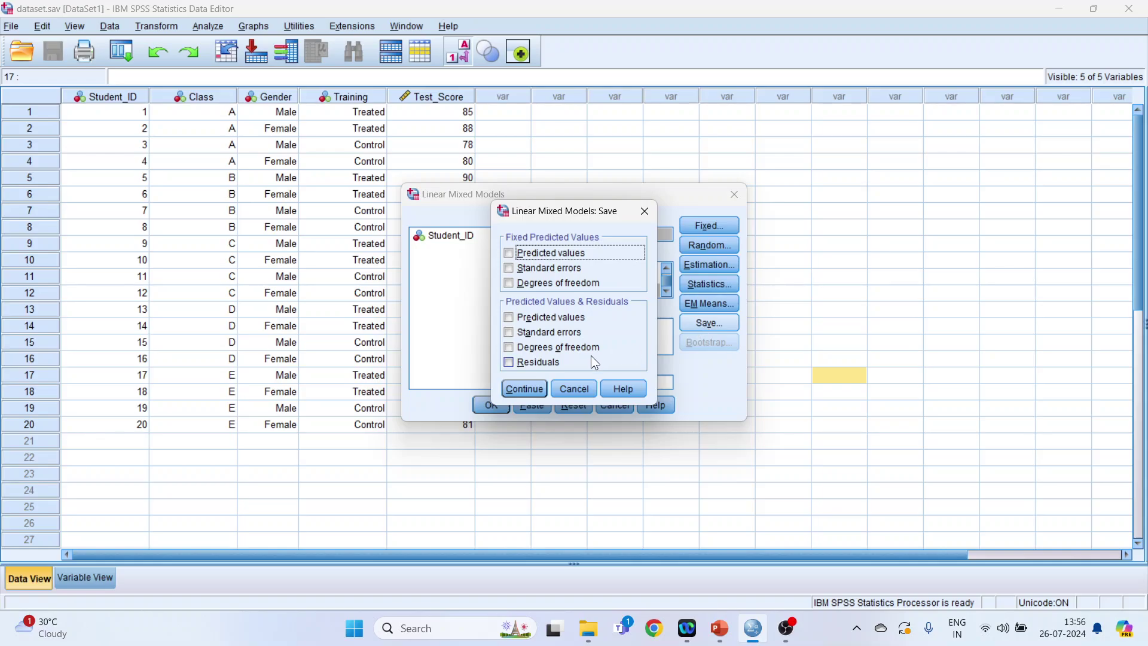
click(525, 389)
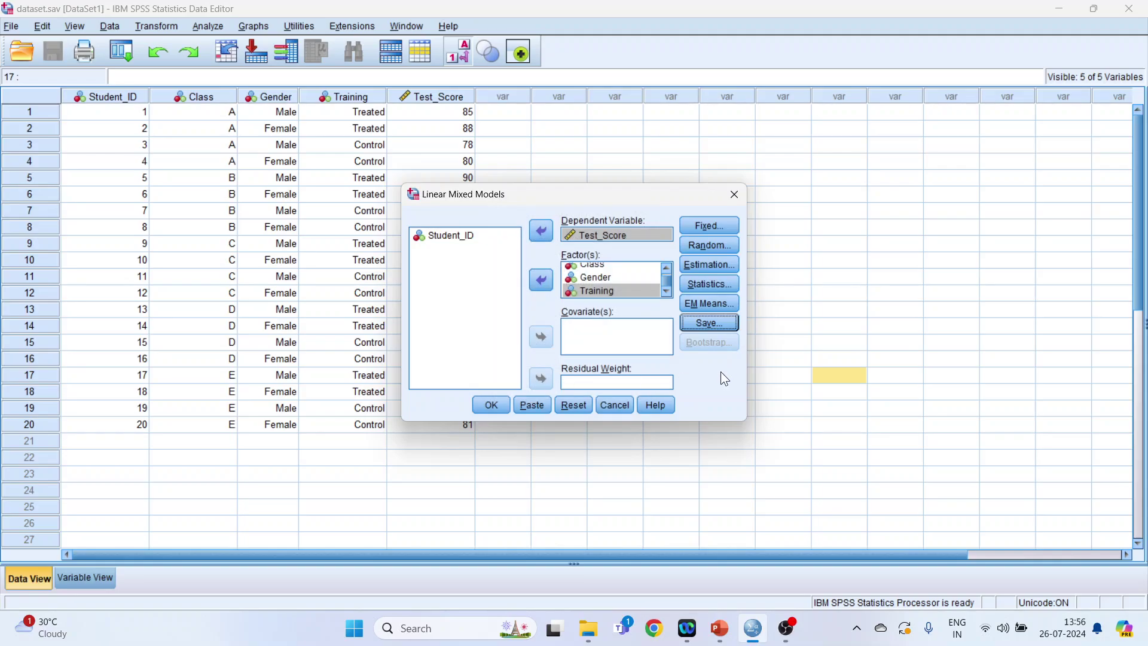
click(496, 406)
- Review the mixed model output from Descriptive Statistics through to the Type III Tests of Fixed Effects table
scroll(504, 413, down, 3)
scroll(373, 284, up, 5)
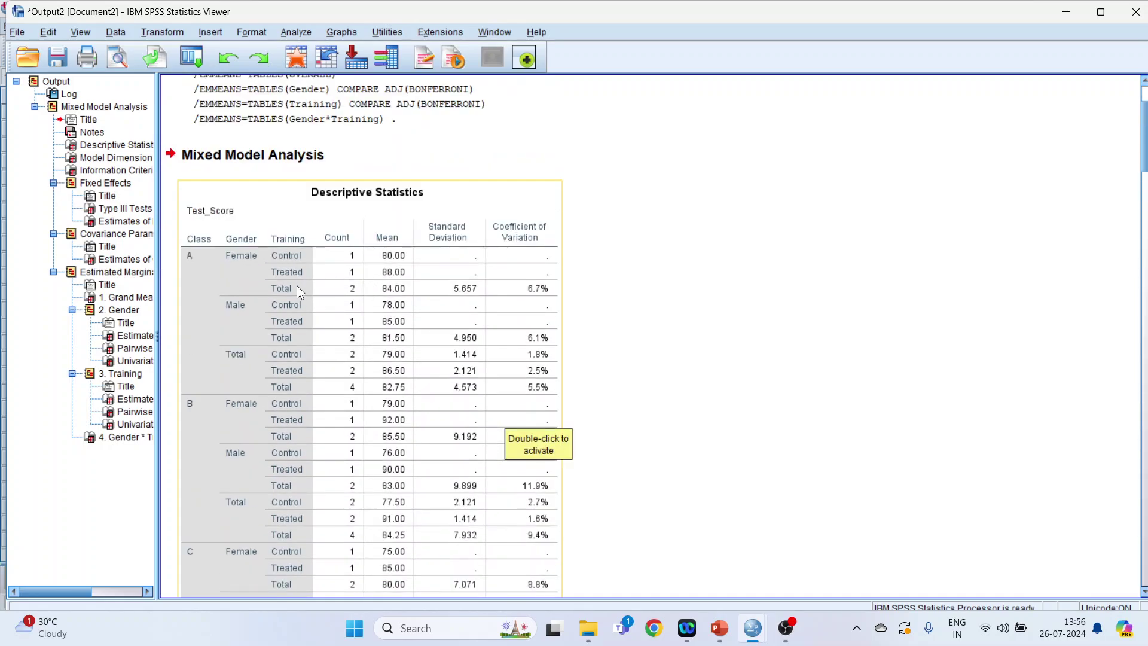
scroll(304, 291, down, 13)
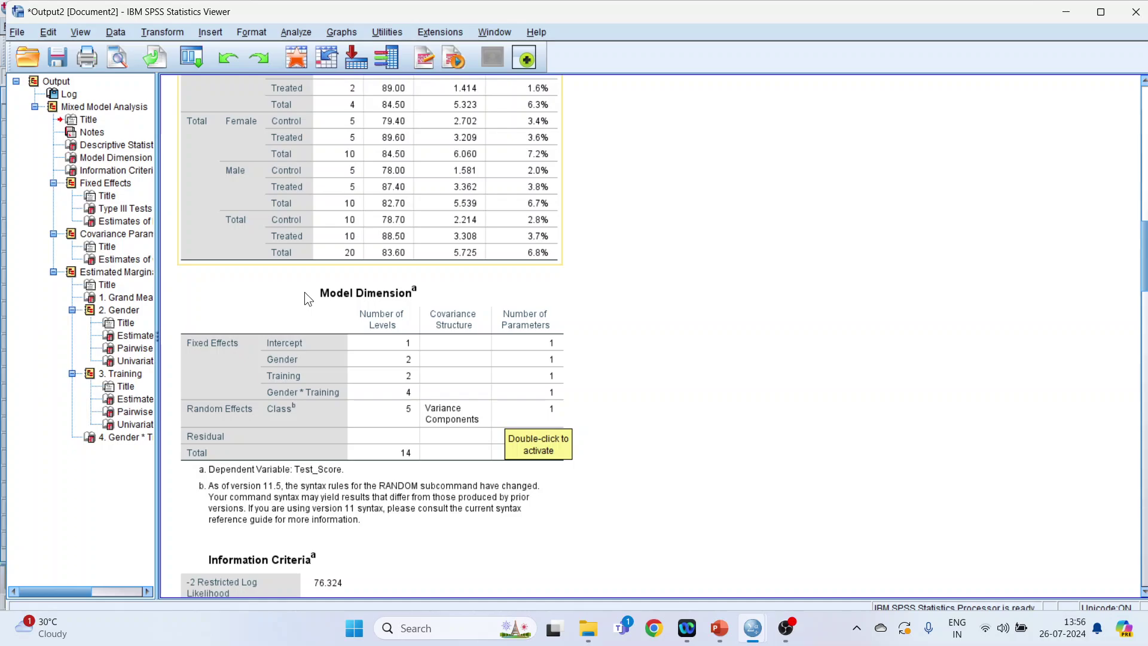
scroll(303, 291, down, 9)
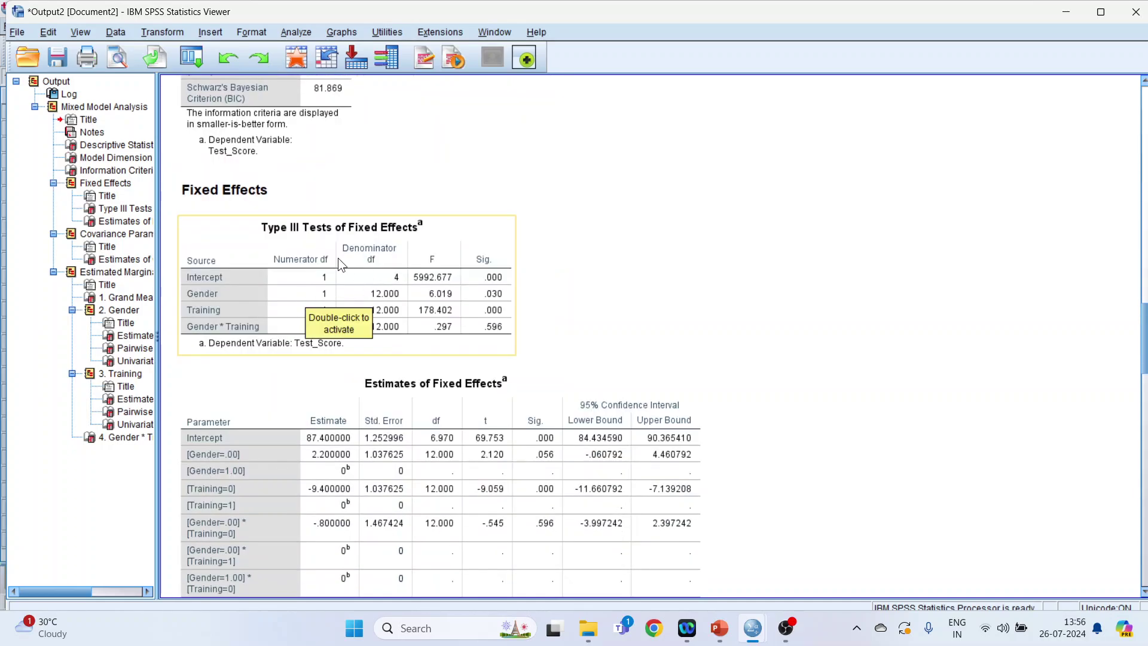
click(324, 246)
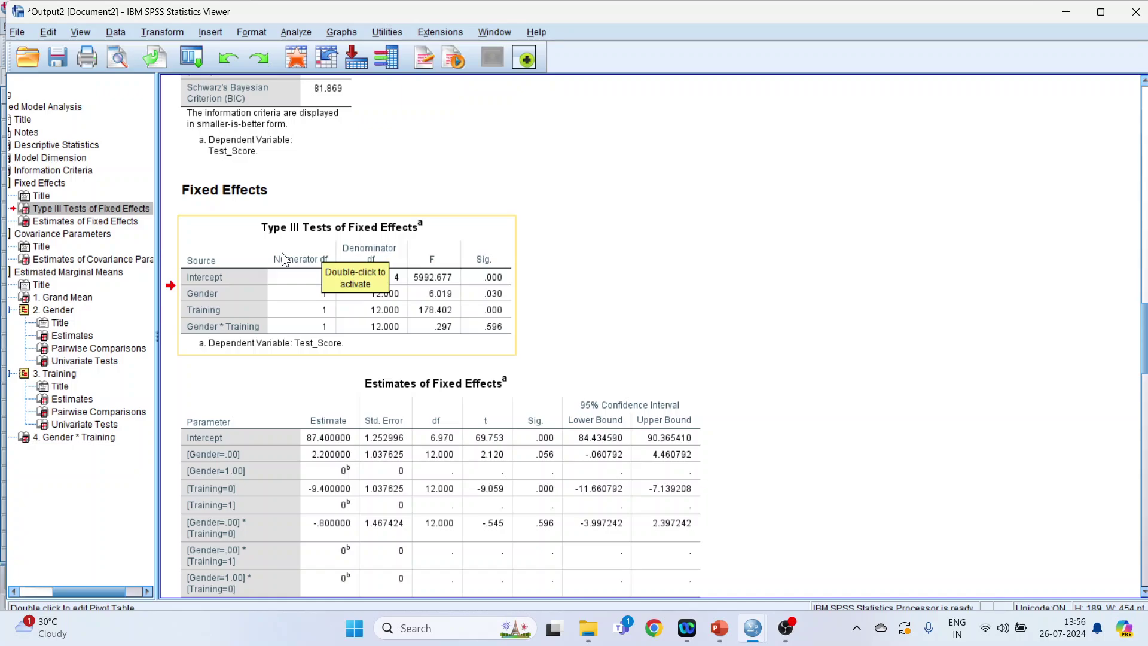
- Switch to the Linear Mixed Models presentation in PowerPoint and show slide 15, which interprets the fixed effects tests, full screen
mouse_move(717, 639)
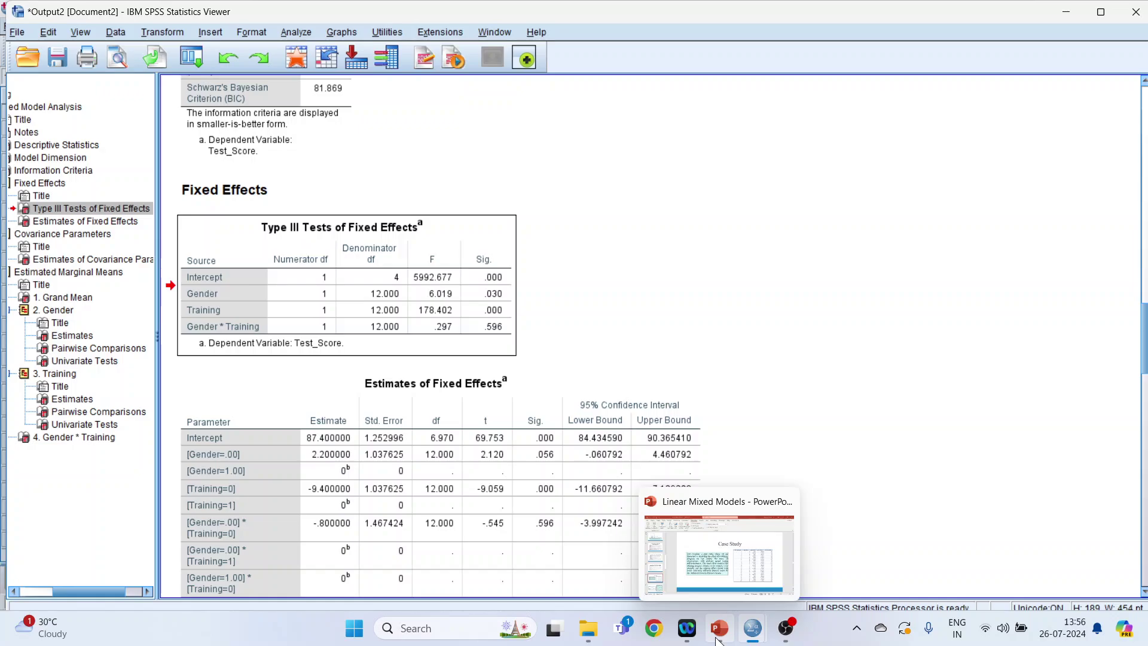
right_click(456, 252)
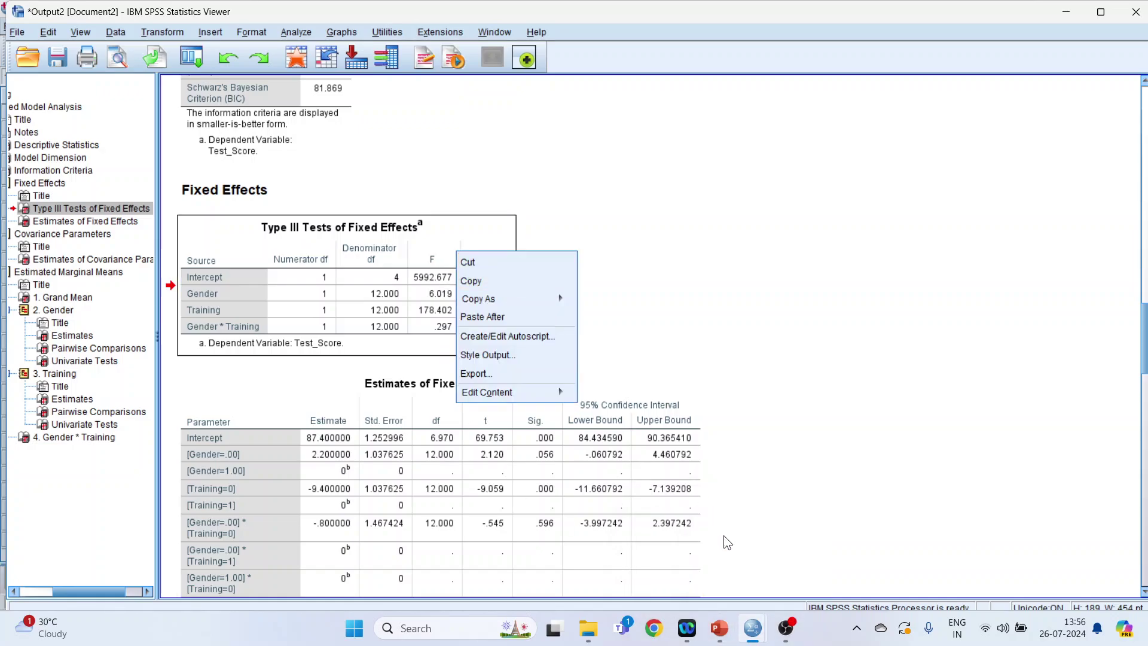
click(719, 628)
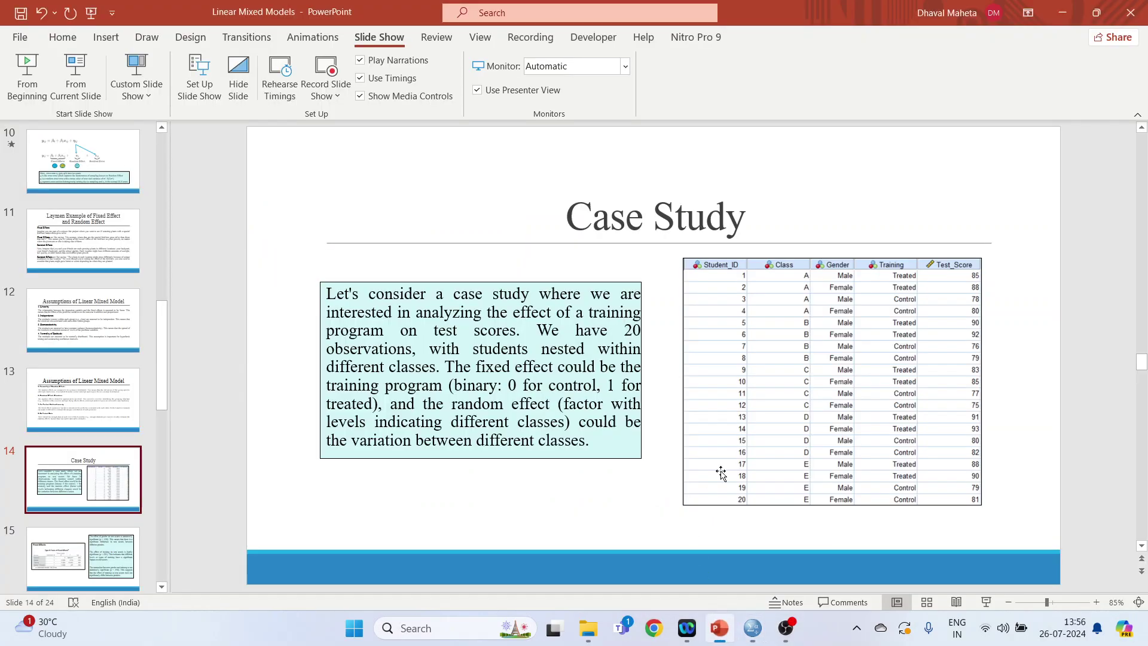
click(68, 565)
click(985, 602)
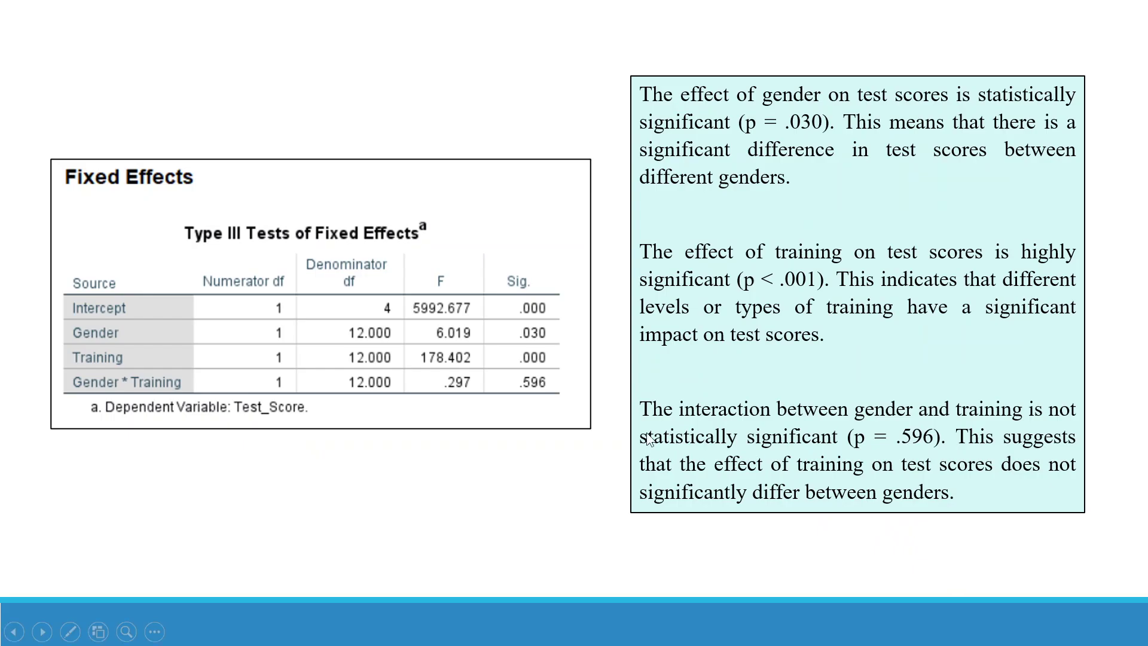
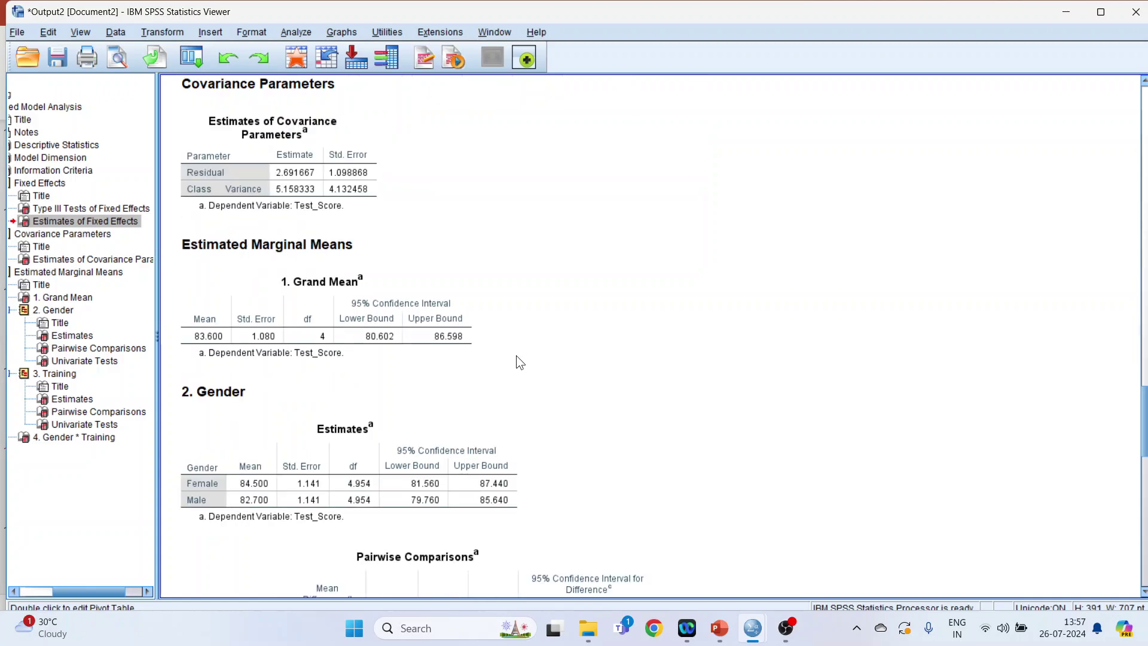
- Examine the Gender Pairwise Comparisons table in the SPSS output and its interpretation on slide 16 in PowerPoint
click(424, 299)
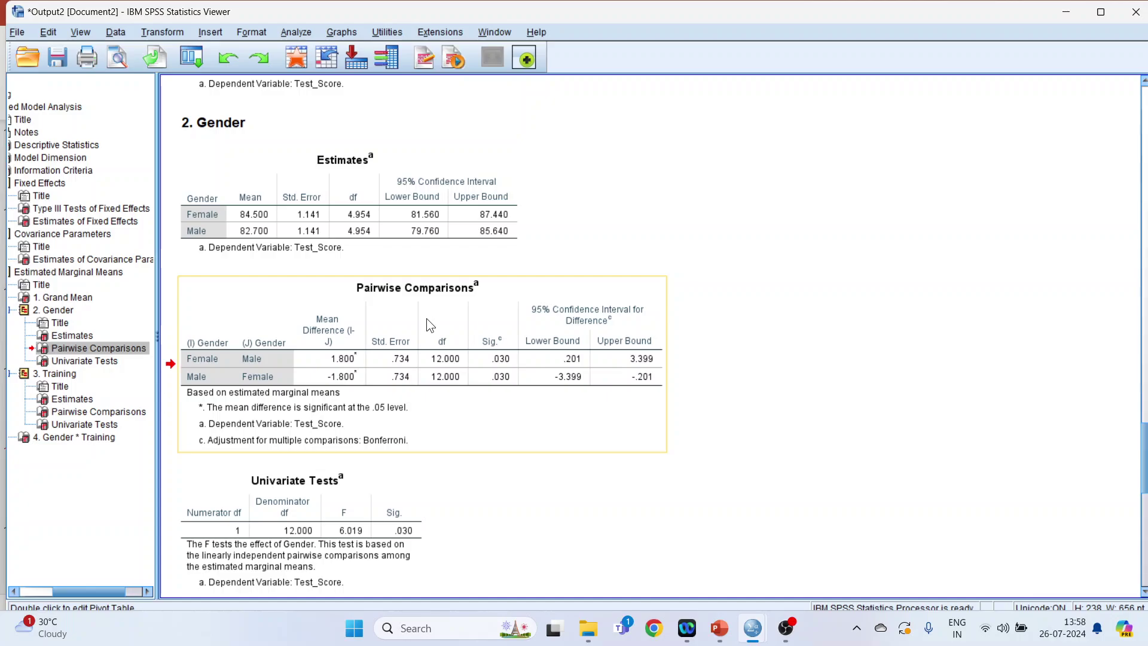
click(719, 628)
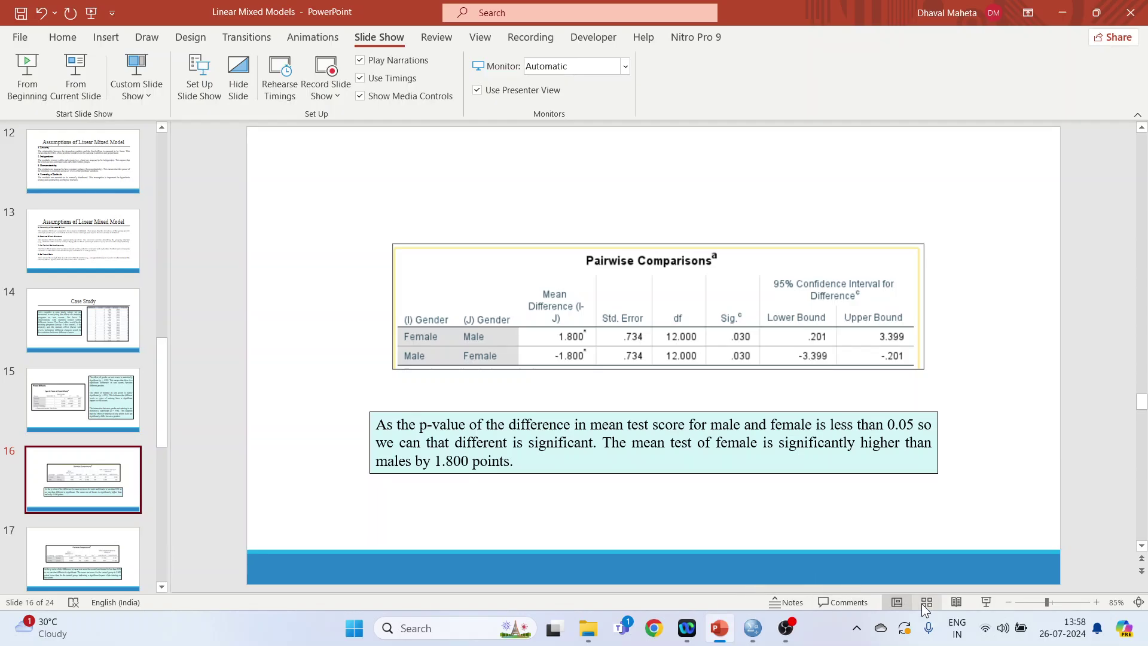
click(986, 601)
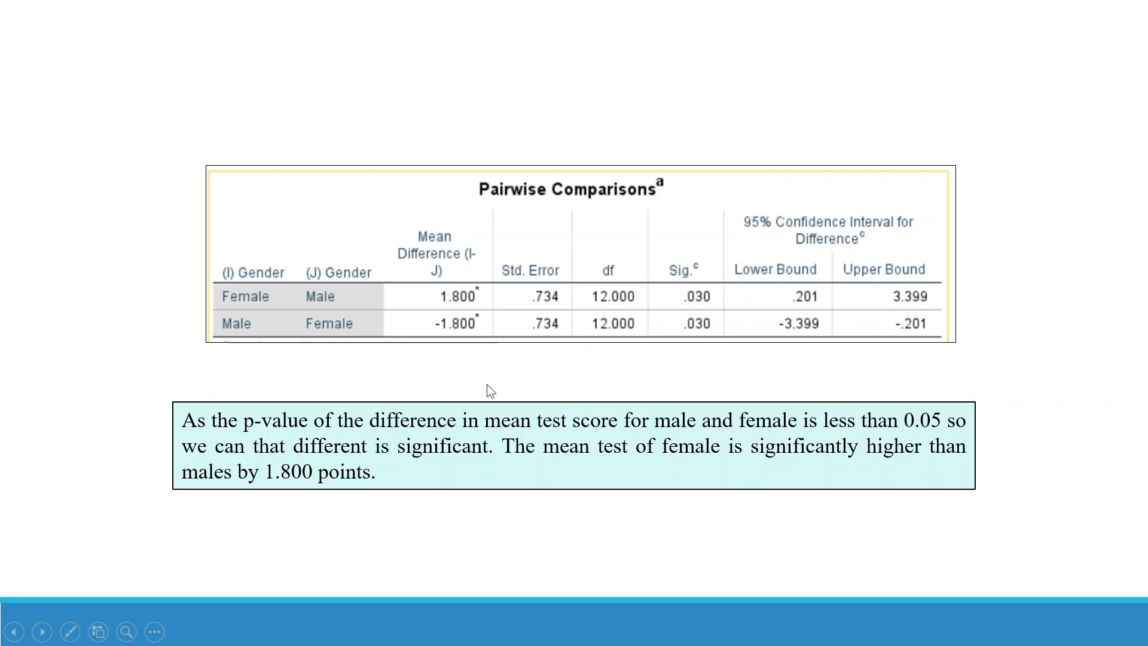
key(Escape)
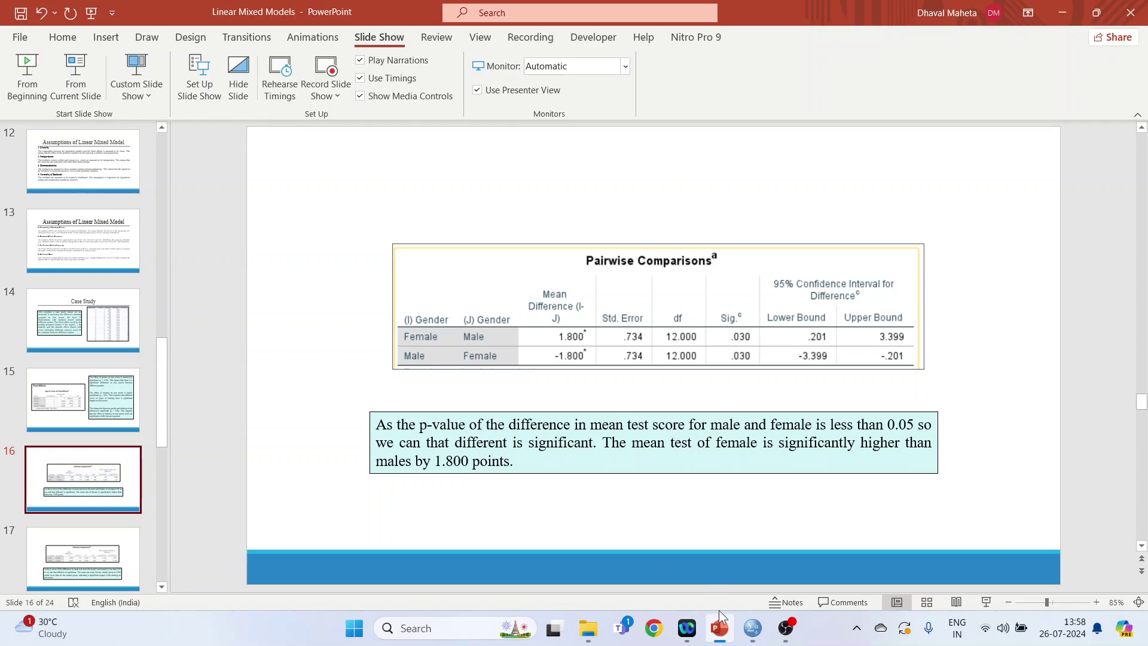
- Return to the SPSS output and examine the Pairwise Comparisons table for Training
mouse_move(752, 634)
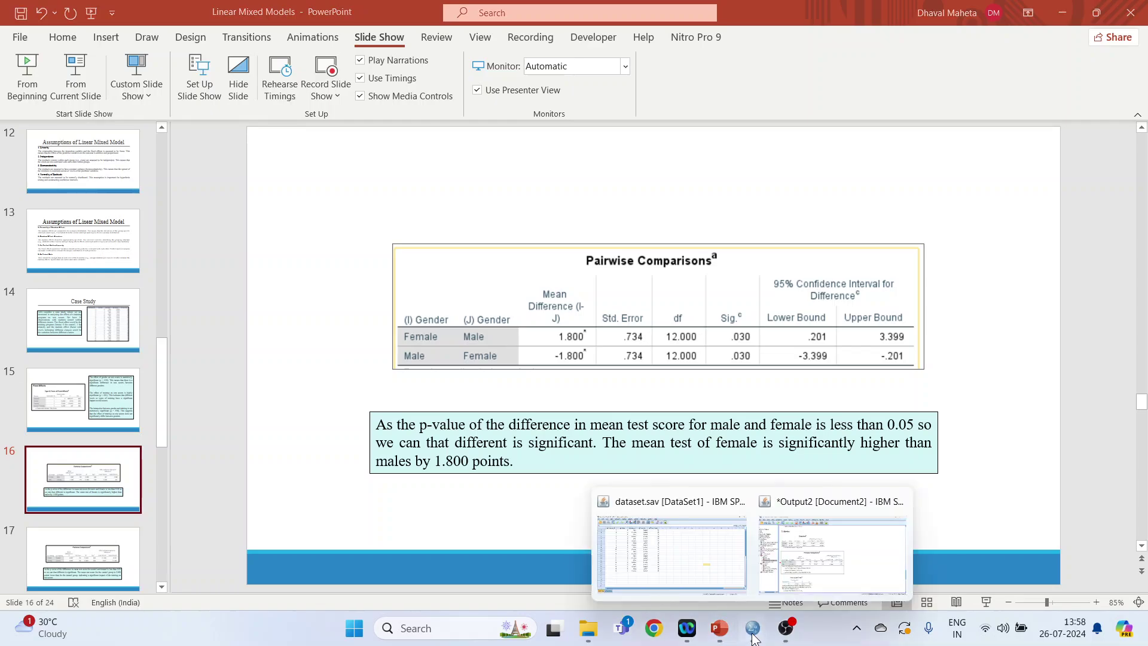
click(837, 565)
scroll(789, 405, down, 5)
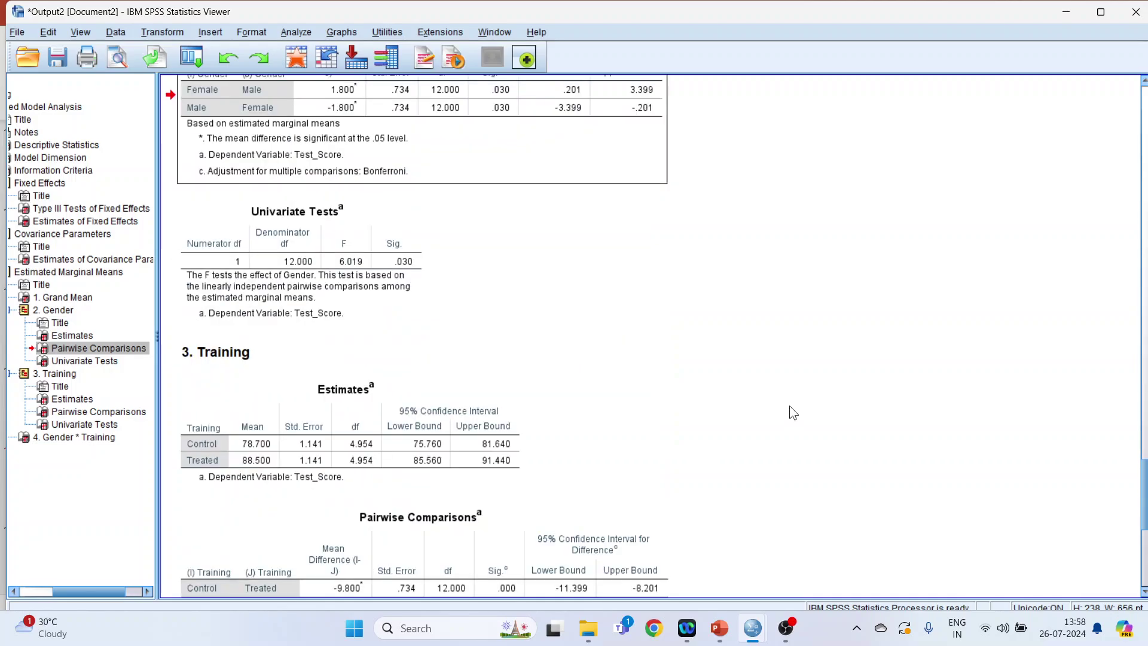
scroll(782, 400, down, 5)
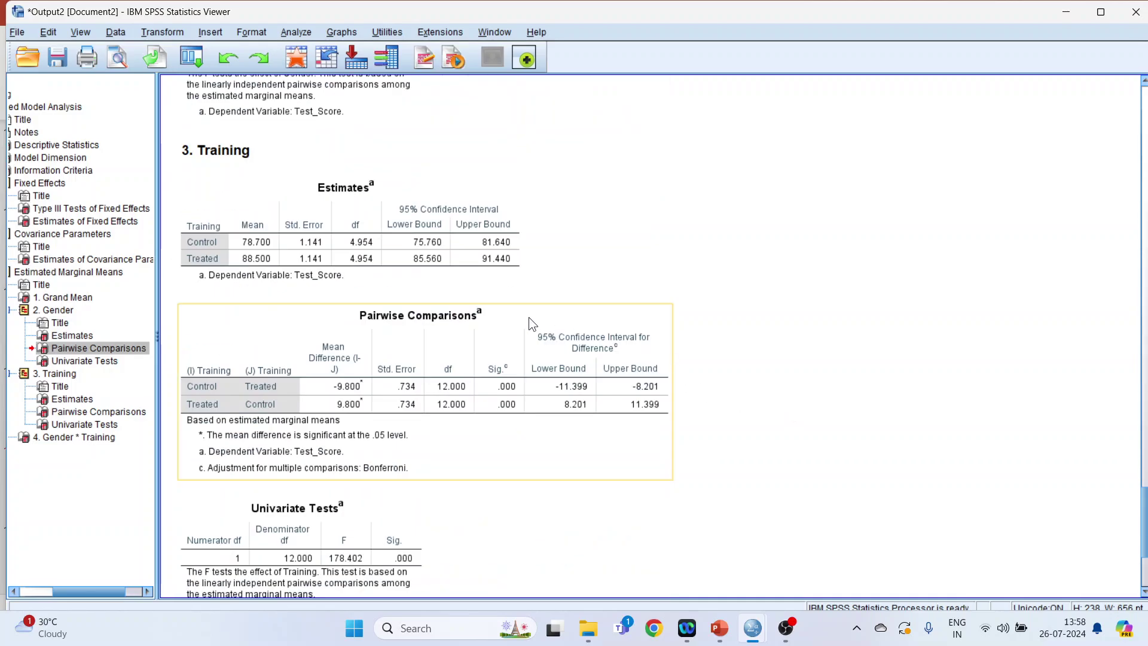
click(390, 370)
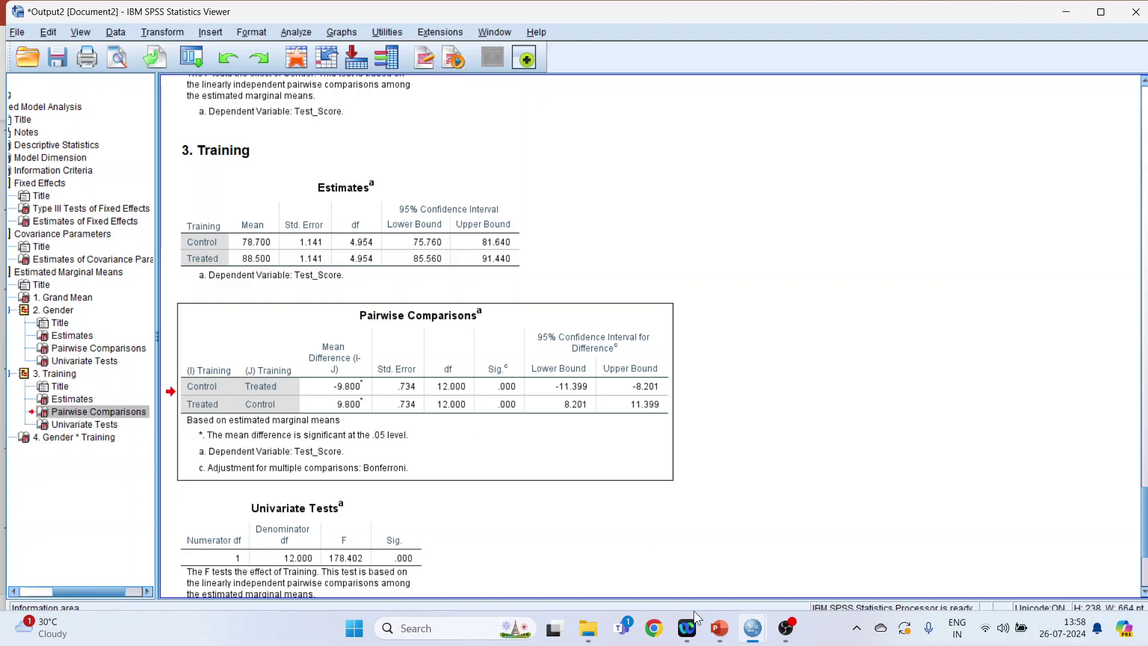
- Switch to PowerPoint and present slide 17, the interpretation of the Training pairwise comparisons, full screen
click(721, 635)
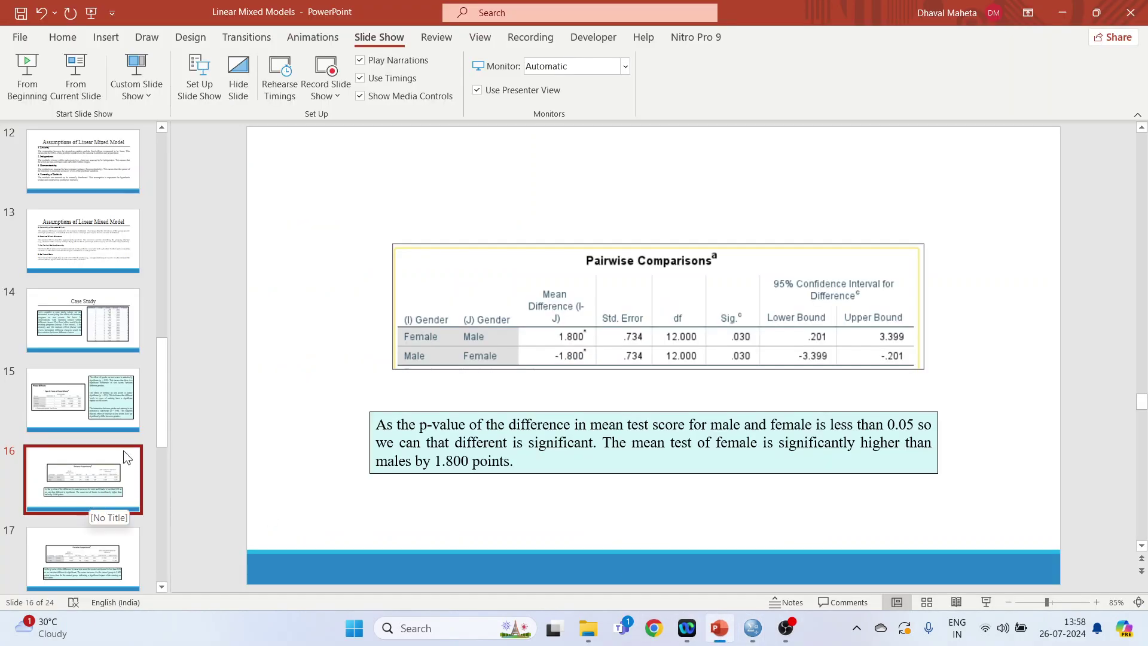
drag(161, 407, 157, 440)
click(82, 399)
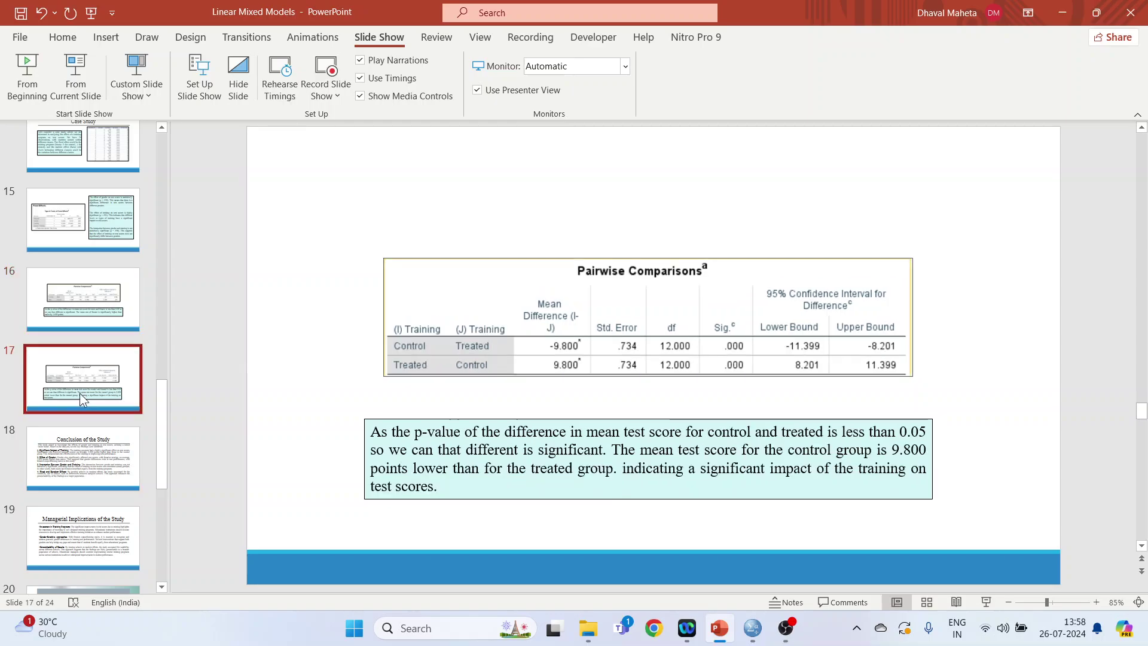
click(985, 602)
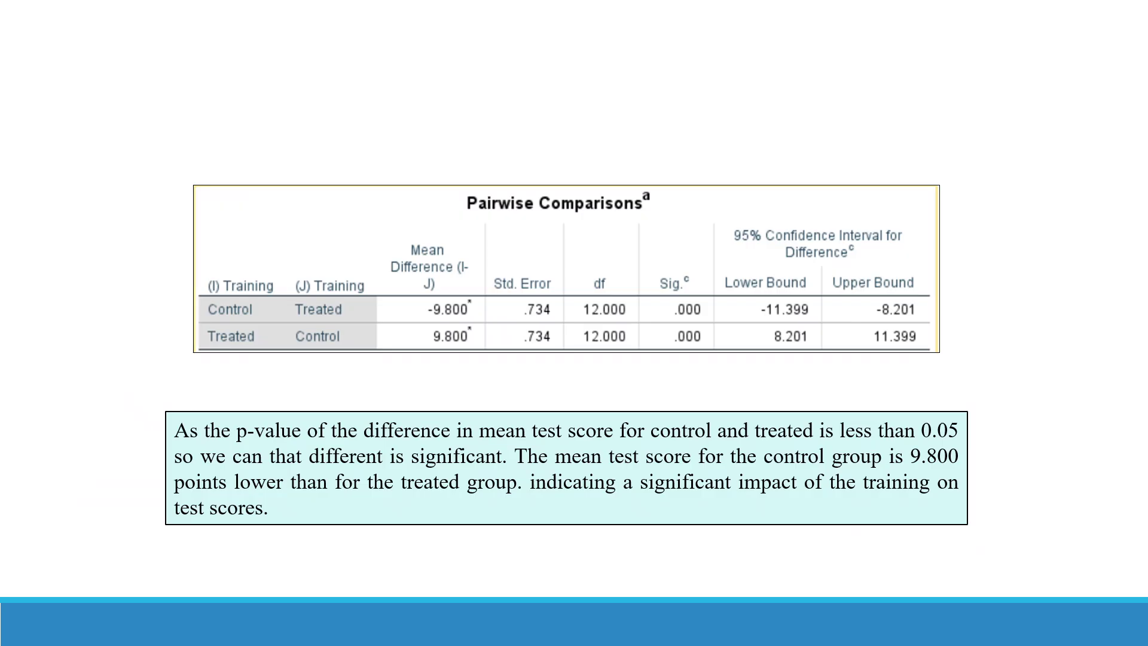